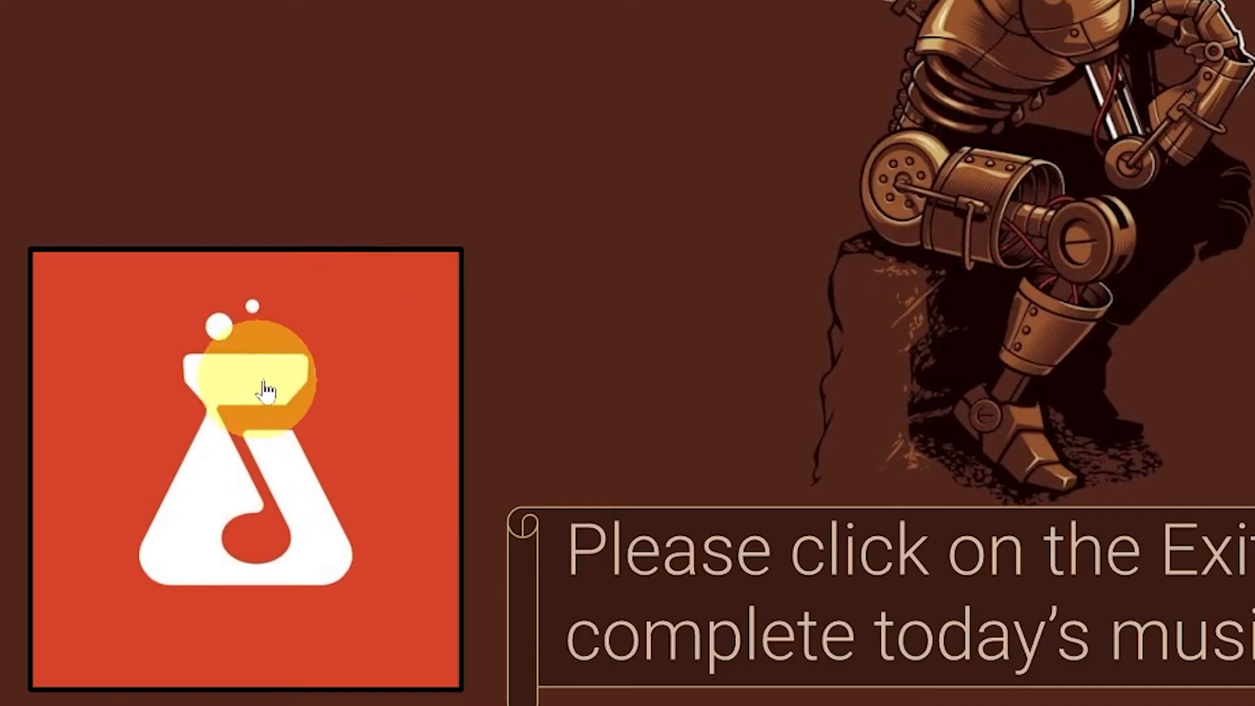
# Open the Project 1: Intro to Loops assignment in BandLab with its full instructions and start it from the teacher's assignment.
pyautogui.click(317, 425)
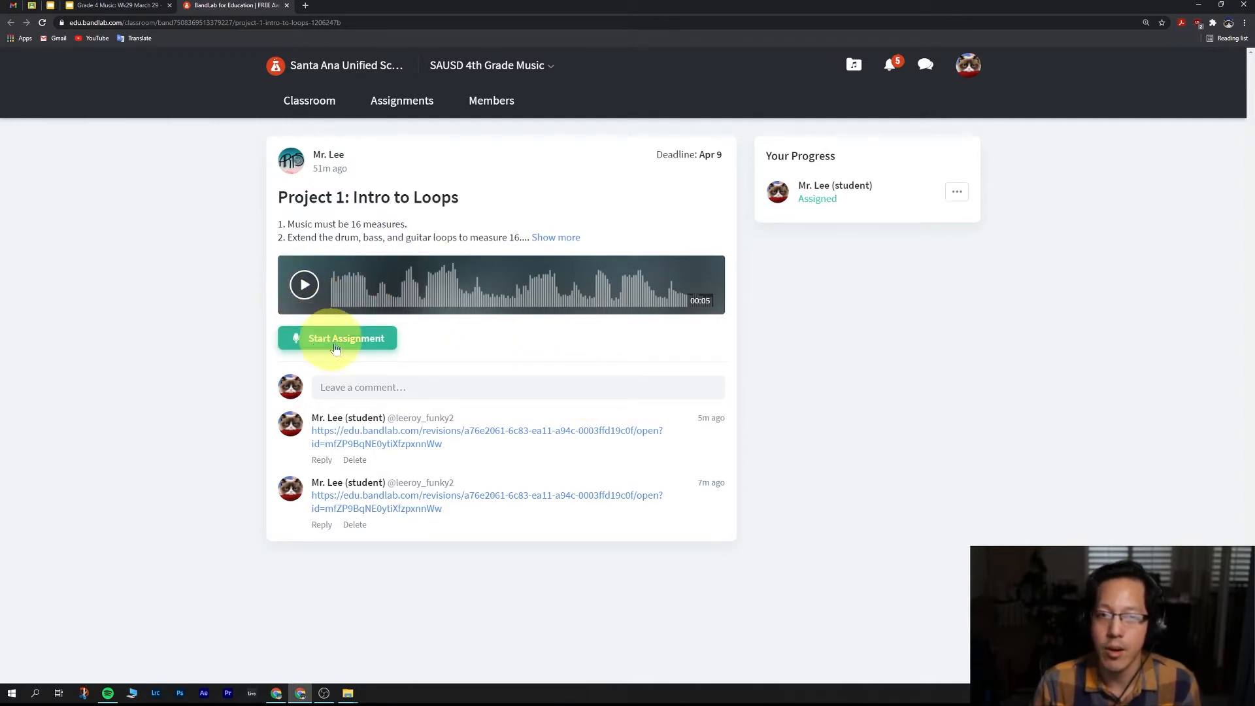
pyautogui.click(551, 240)
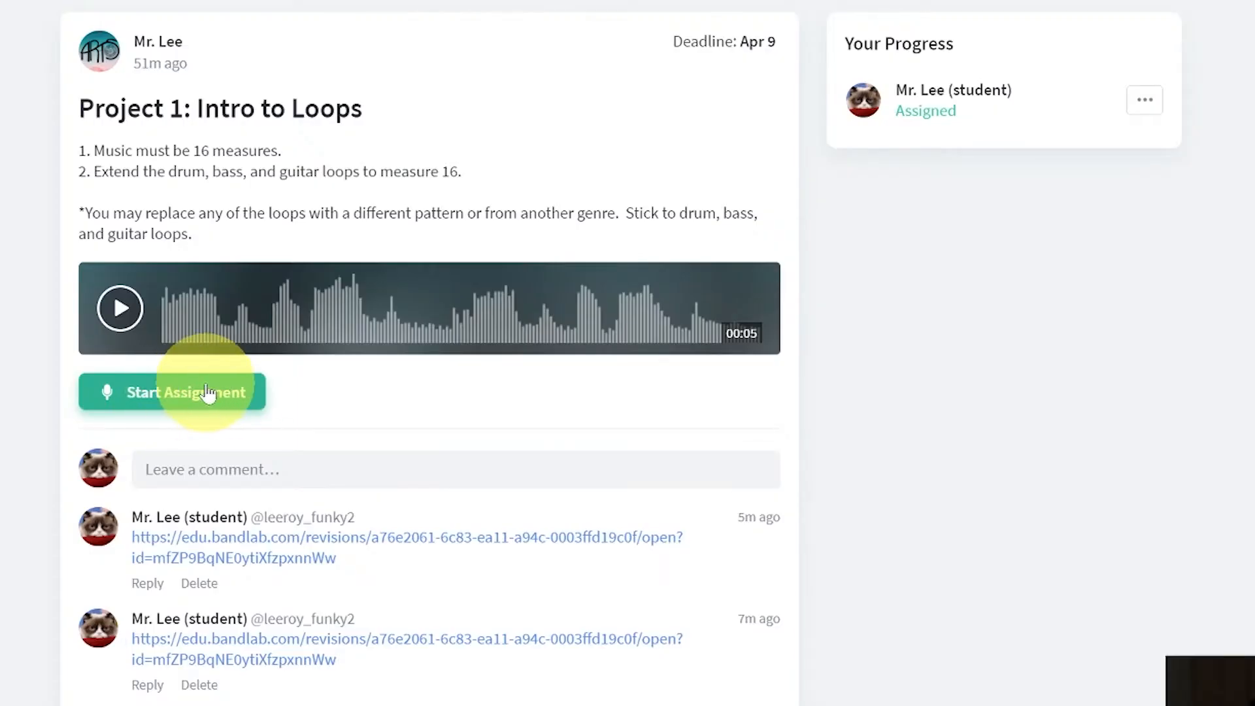
pyautogui.click(196, 397)
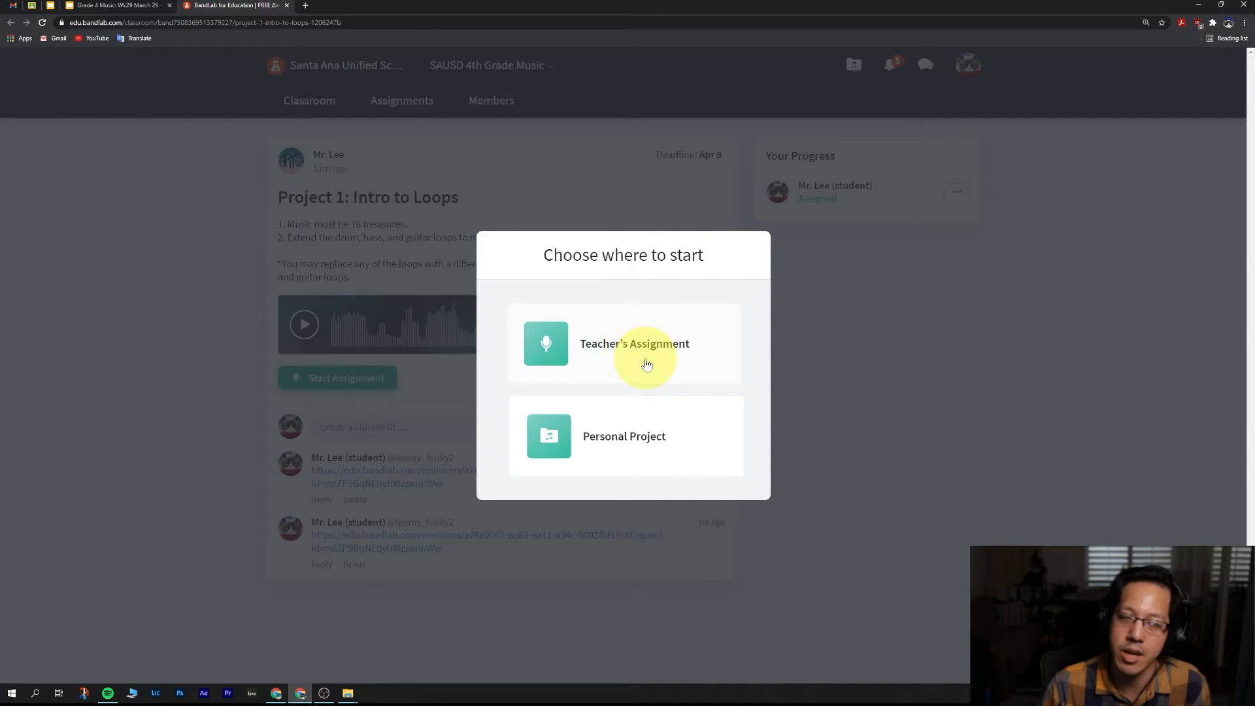
pyautogui.click(686, 341)
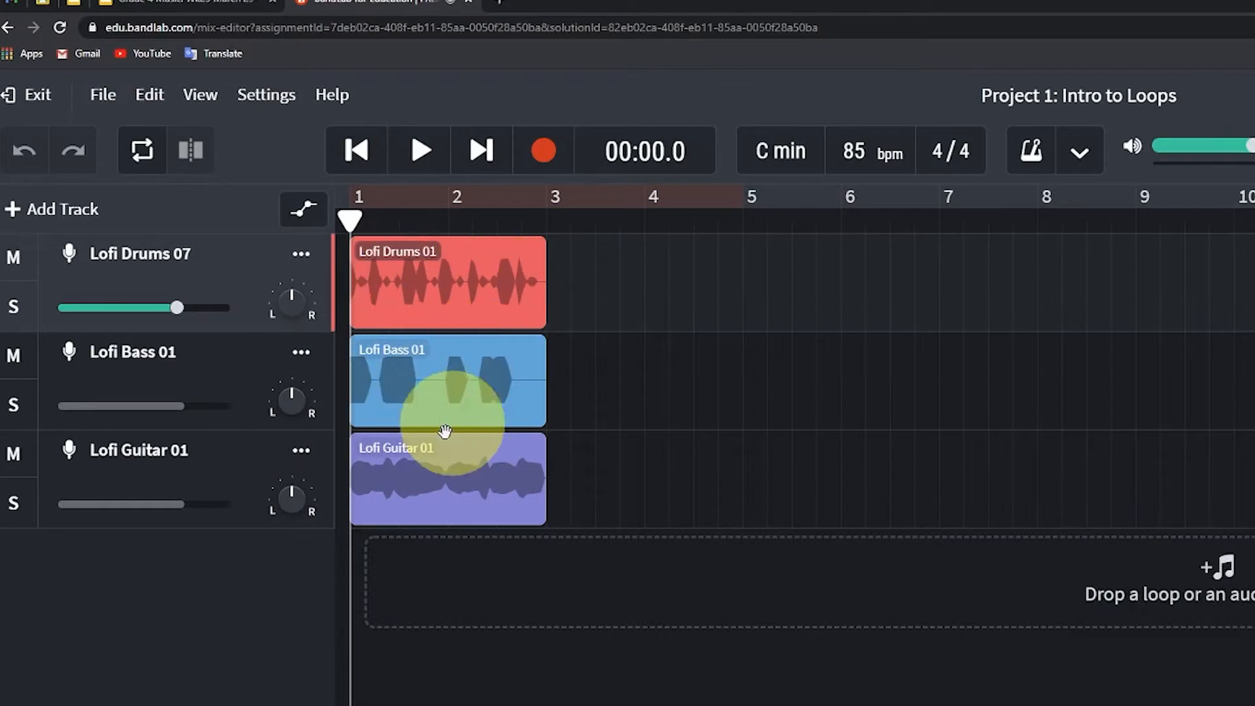
# Play through the drum, bass and guitar loops, pause playback, and hide the assignment brief.
pyautogui.click(421, 155)
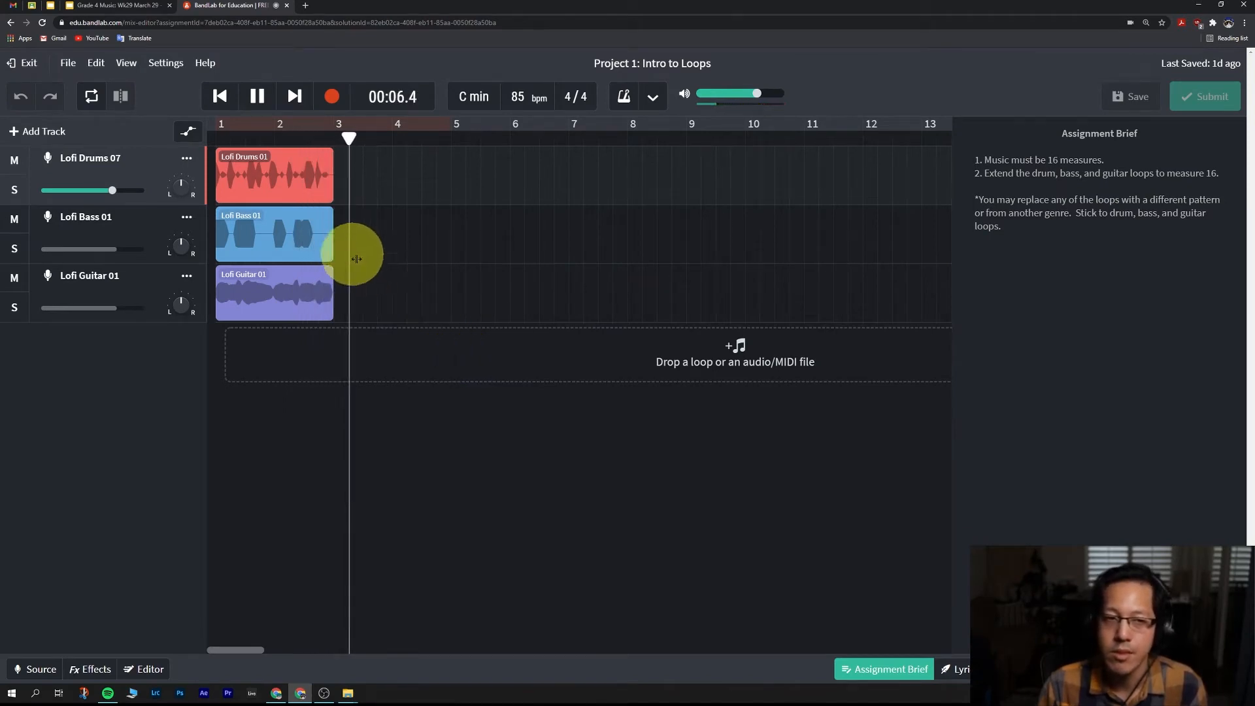
pyautogui.click(259, 99)
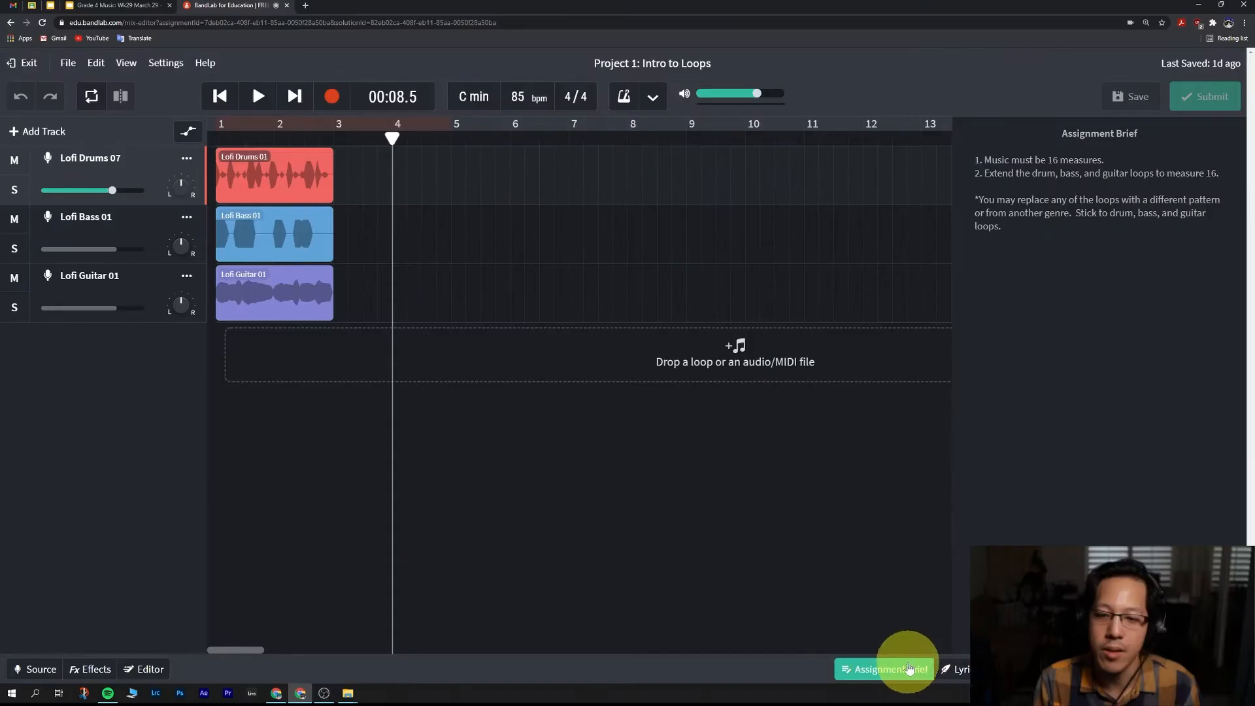
pyautogui.click(880, 670)
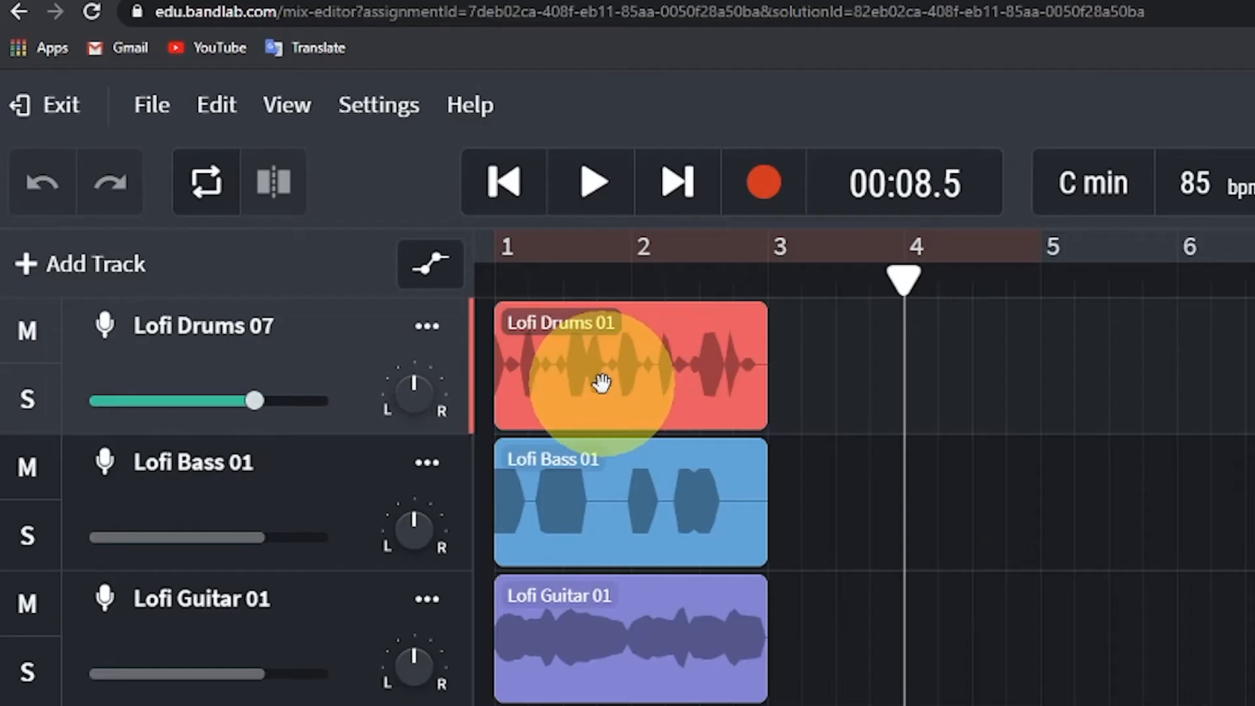
# Loop the Lofi Drums 01 region so that it extends to the end of measure 16.
pyautogui.click(263, 181)
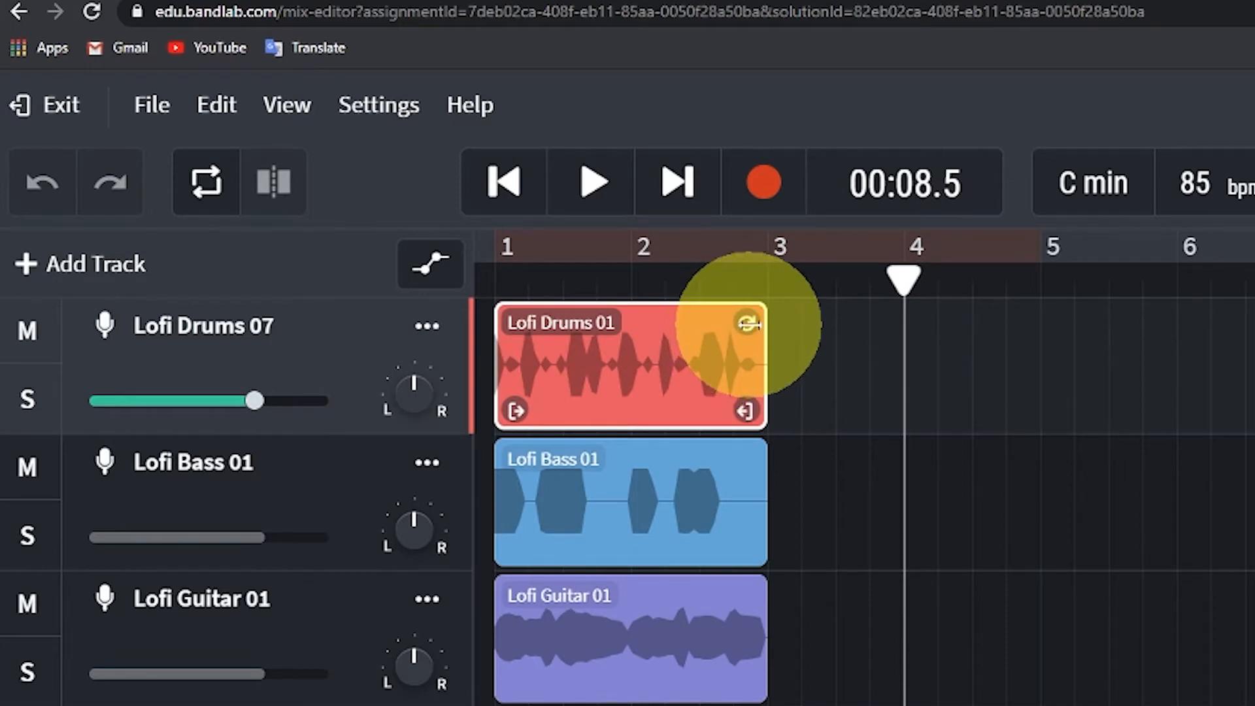
pyautogui.moveTo(761, 322); pyautogui.dragTo(1254, 338)
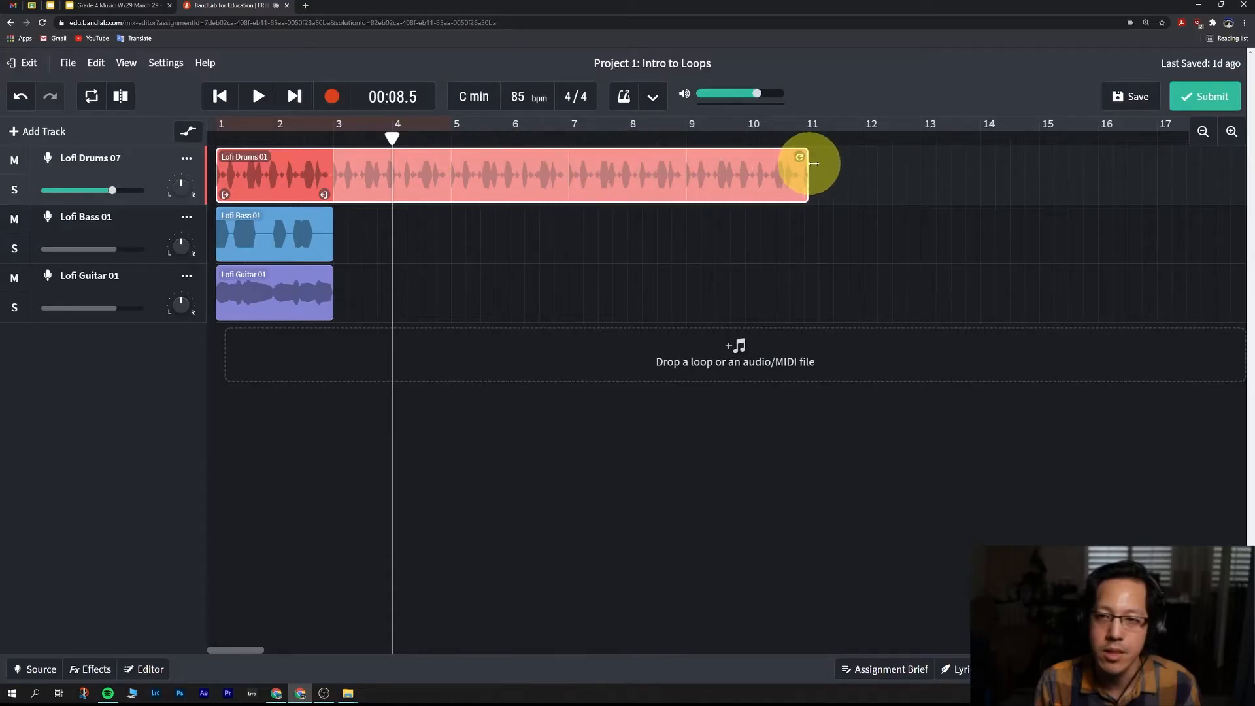
pyautogui.moveTo(814, 163); pyautogui.dragTo(1148, 156)
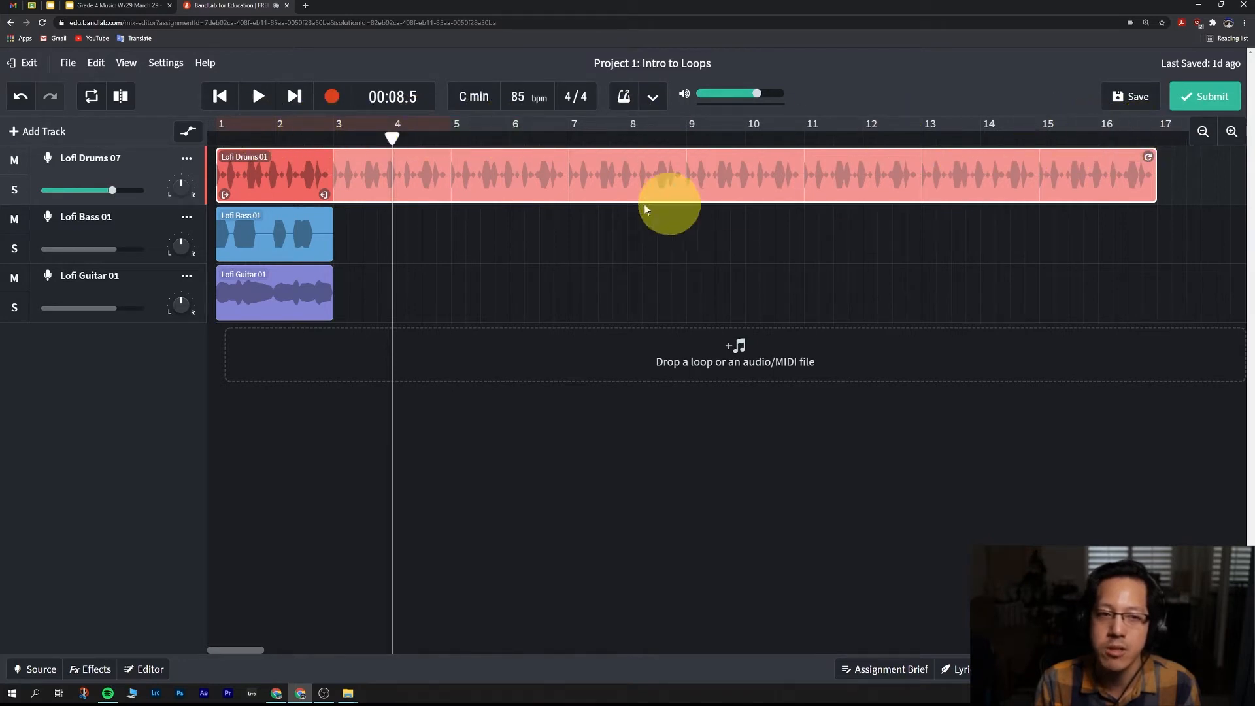
# Loop the Lofi Bass 01 region out to the end of measure 16, matching the drums.
pyautogui.click(242, 241)
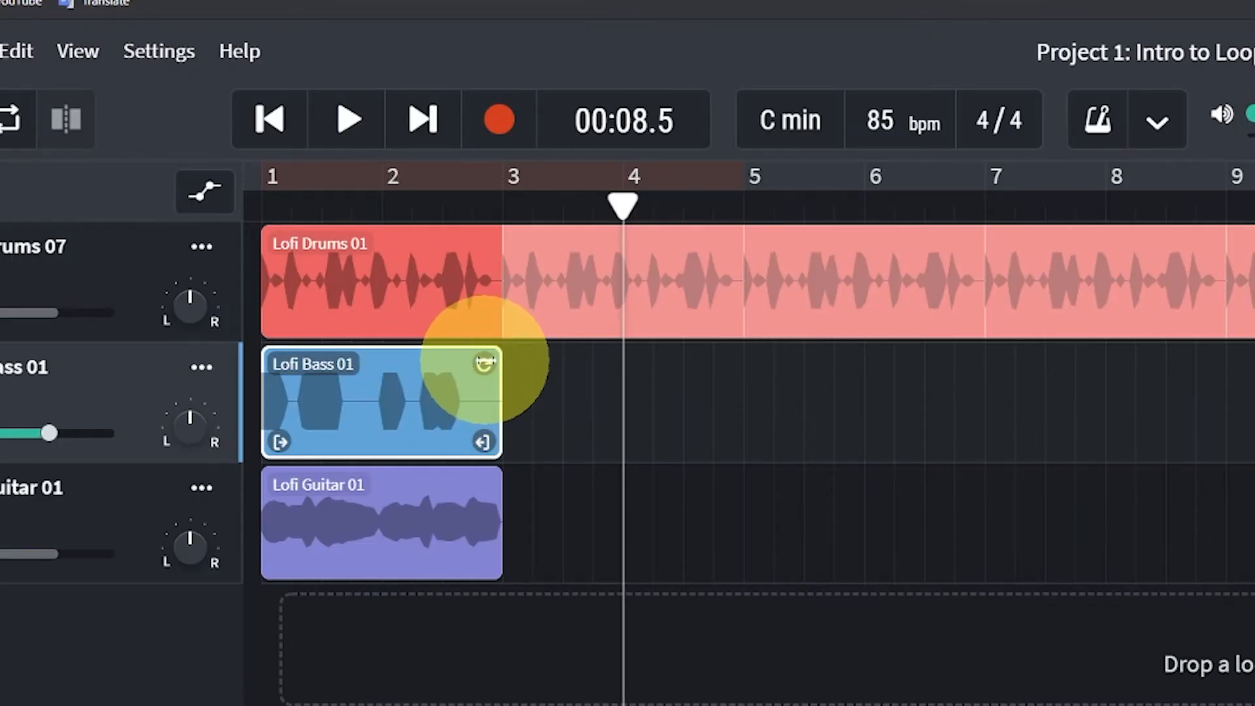
pyautogui.moveTo(484, 363); pyautogui.dragTo(1254, 355)
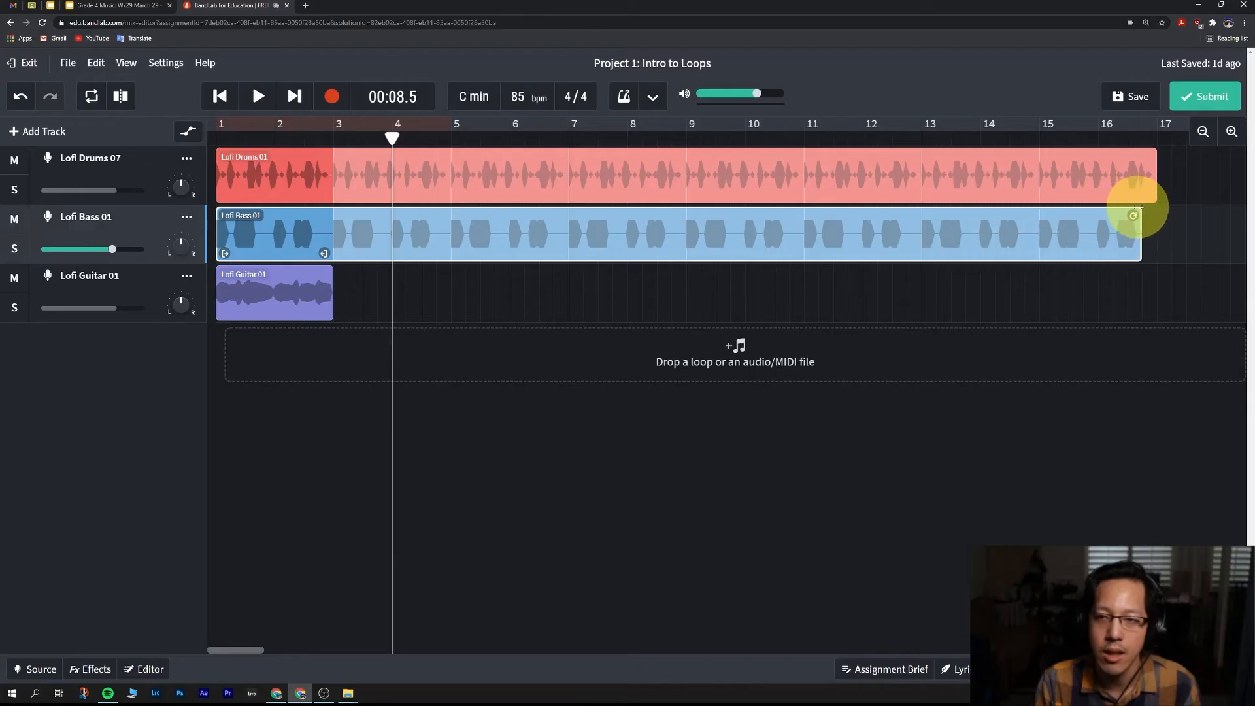
pyautogui.moveTo(1136, 211); pyautogui.dragTo(1148, 214)
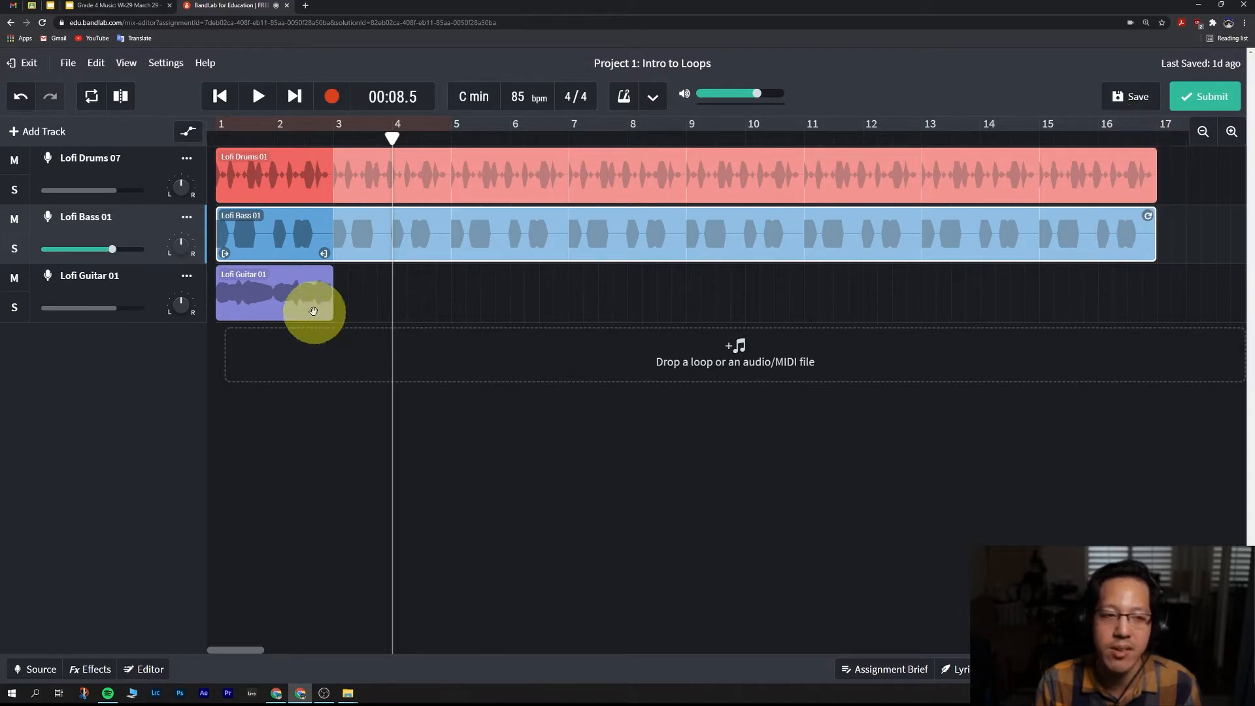
# Loop the Lofi Guitar 01 region out to the end of measure 16.
pyautogui.click(263, 295)
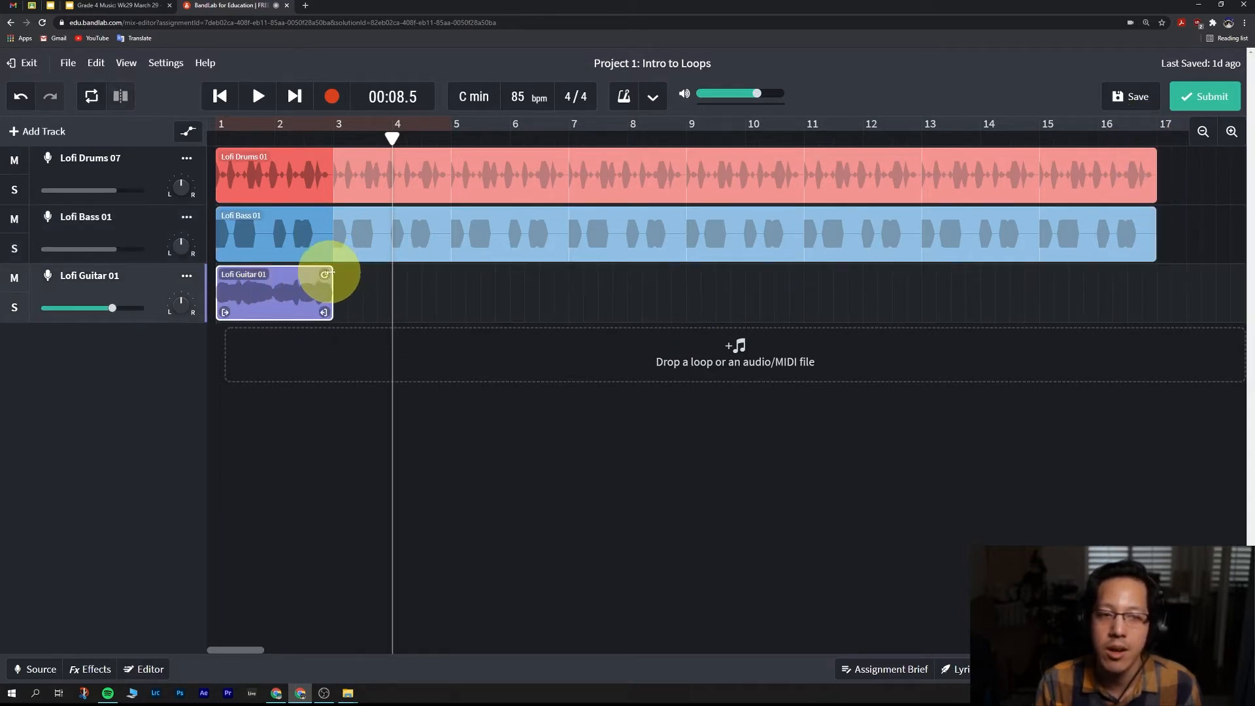
pyautogui.moveTo(327, 273); pyautogui.dragTo(1144, 274)
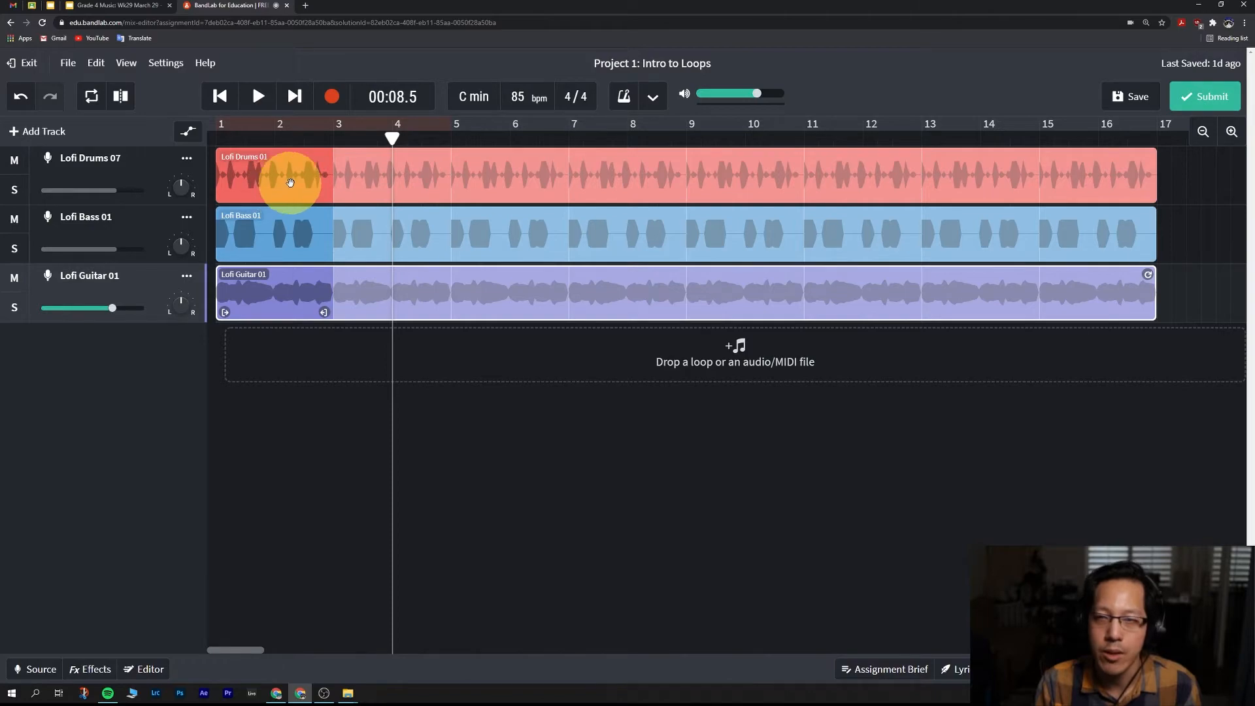
pyautogui.moveTo(279, 183); pyautogui.dragTo(242, 189)
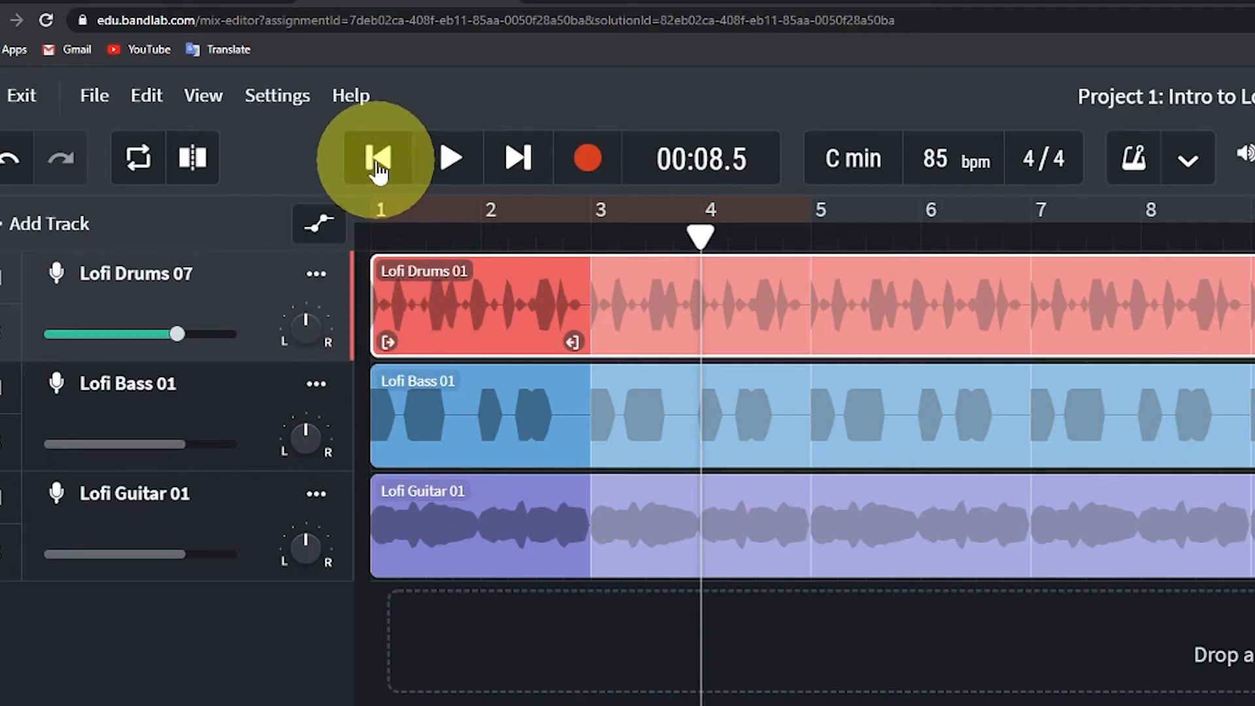
# Play the extended arrangement from the beginning, pausing just after measure 5 starts.
pyautogui.click(378, 171)
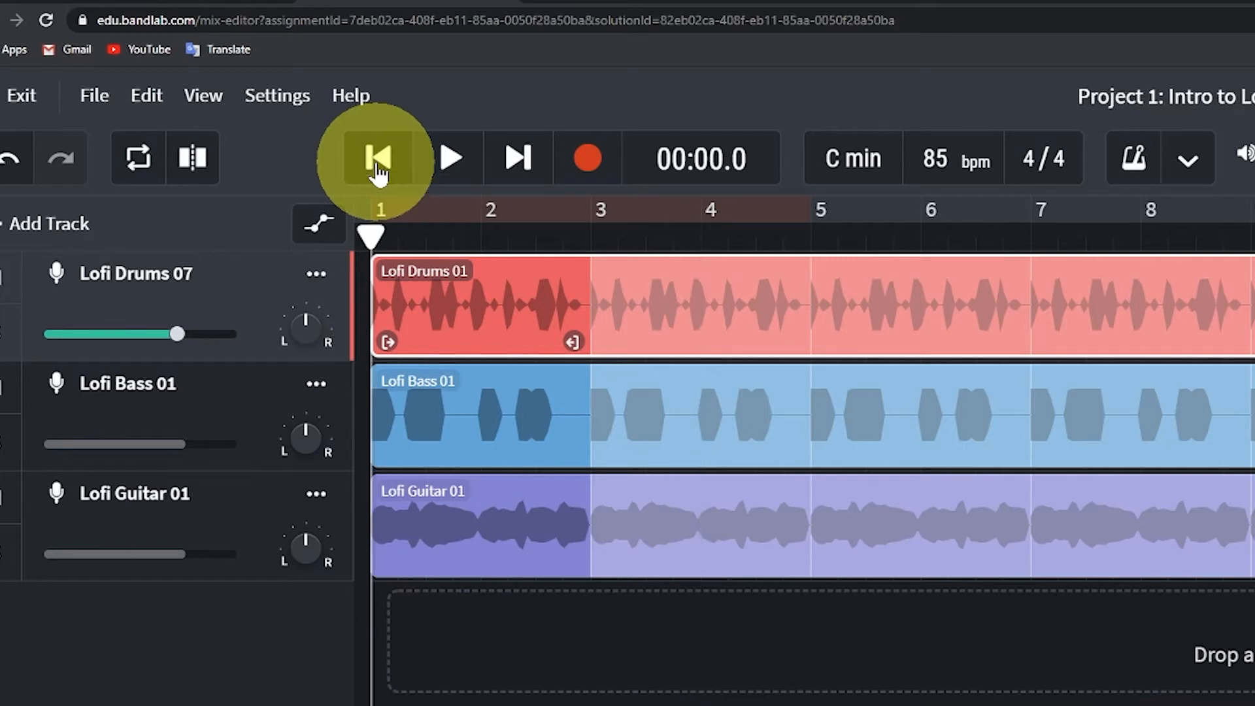
pyautogui.click(433, 164)
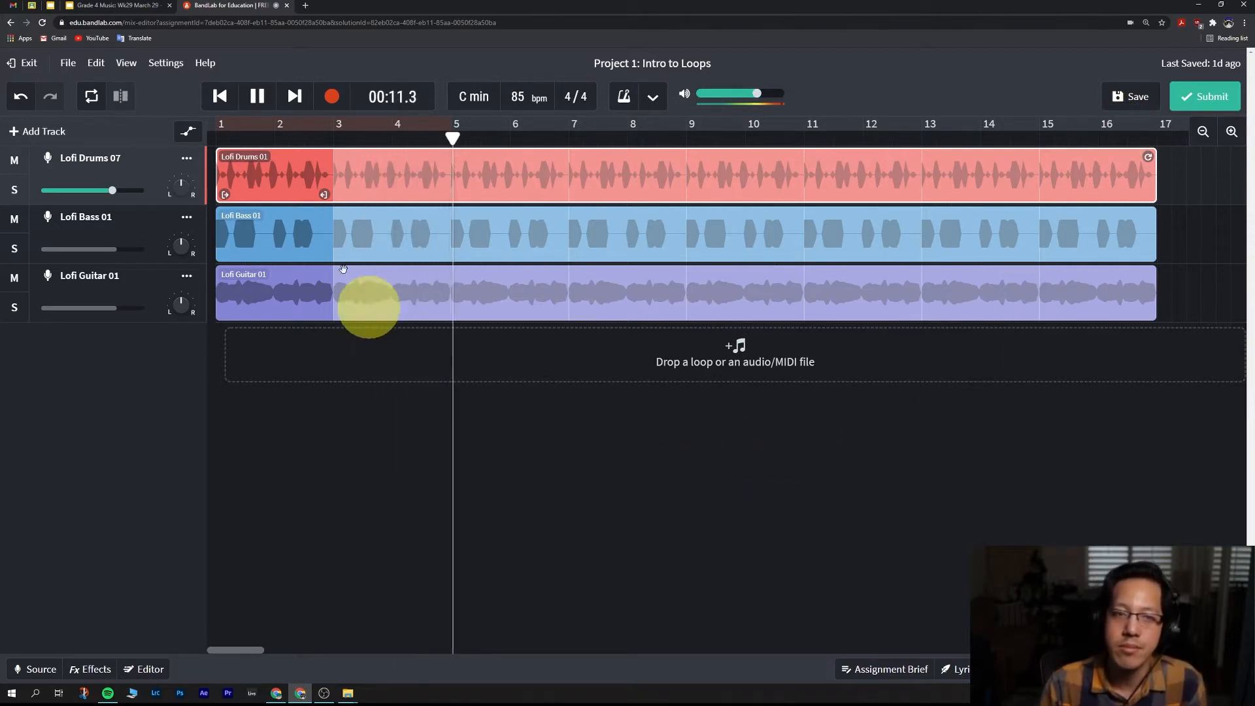
pyautogui.click(269, 109)
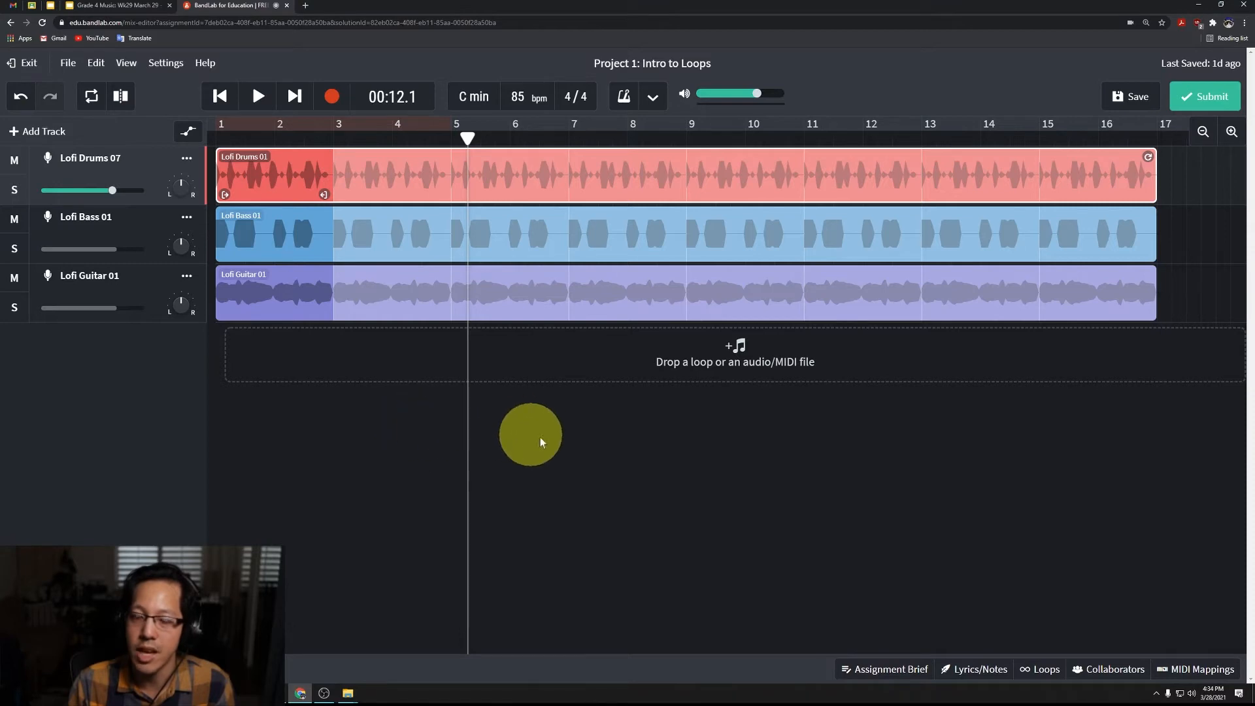
# Check the assignment brief and close it again.
pyautogui.click(887, 669)
pyautogui.click(905, 673)
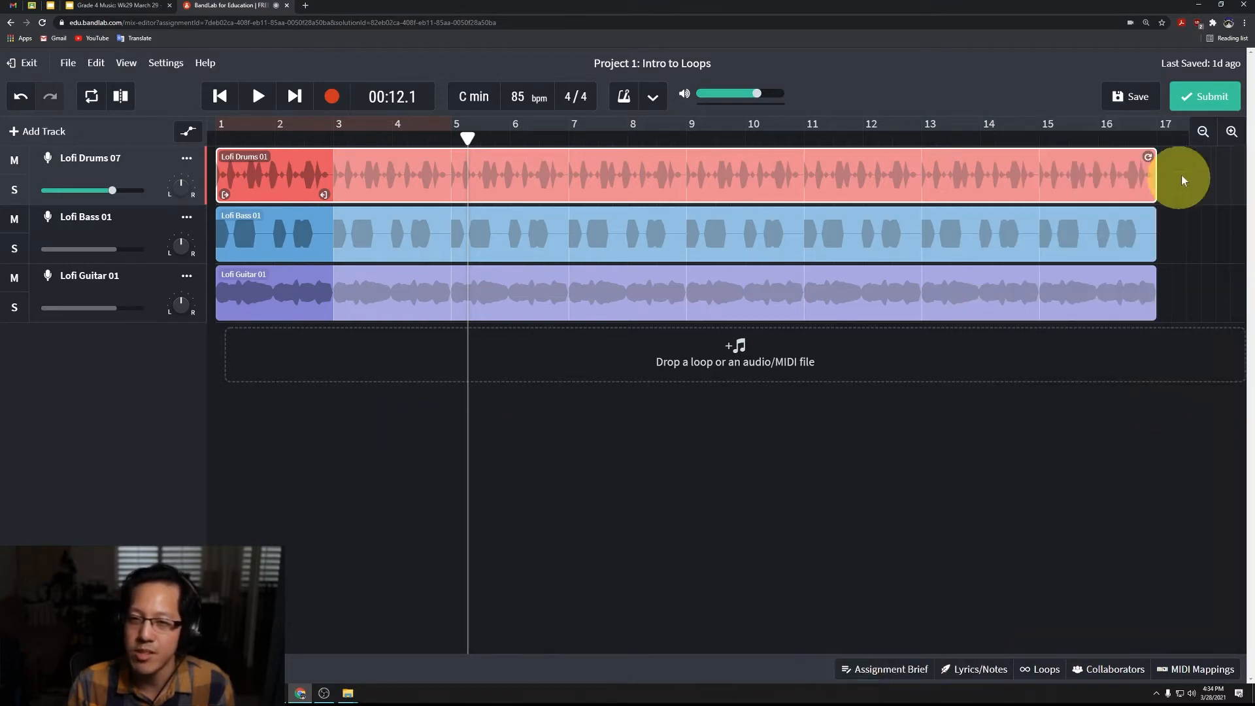
pyautogui.click(885, 669)
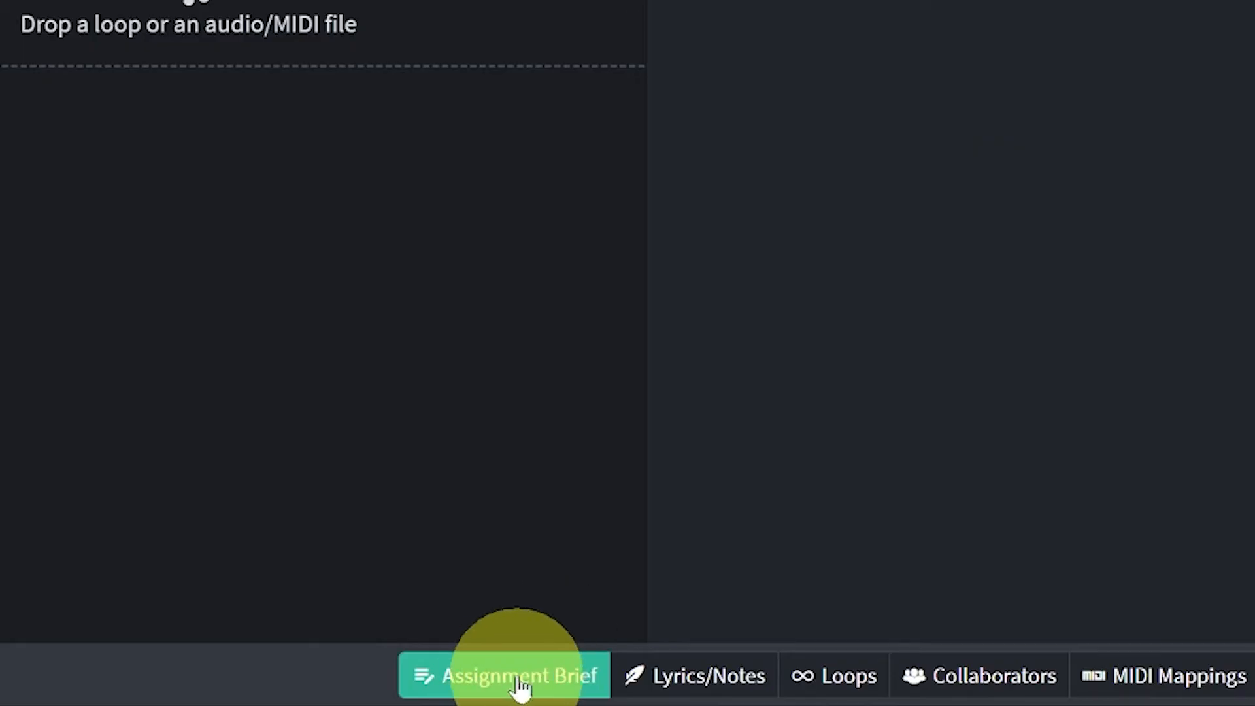
pyautogui.click(520, 683)
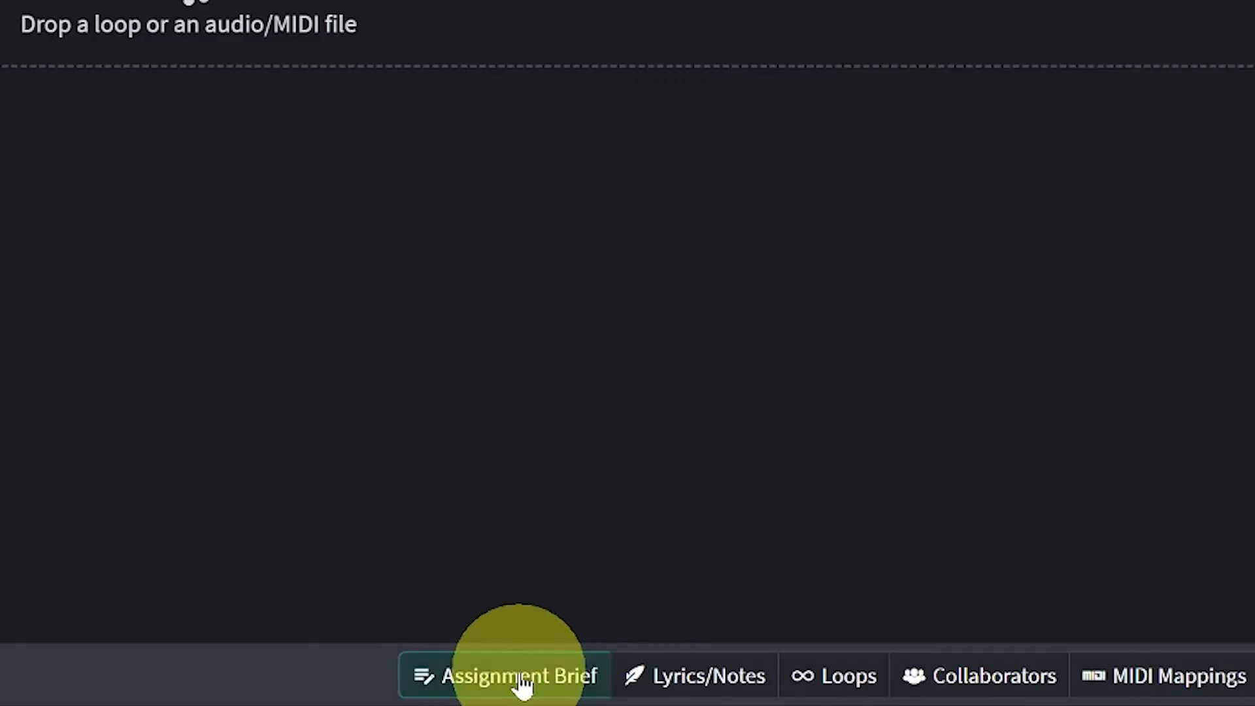
# Open the Midnight Lo-Fi pack in the LoFi loop collection and browse its bass and drum loops.
pyautogui.click(835, 680)
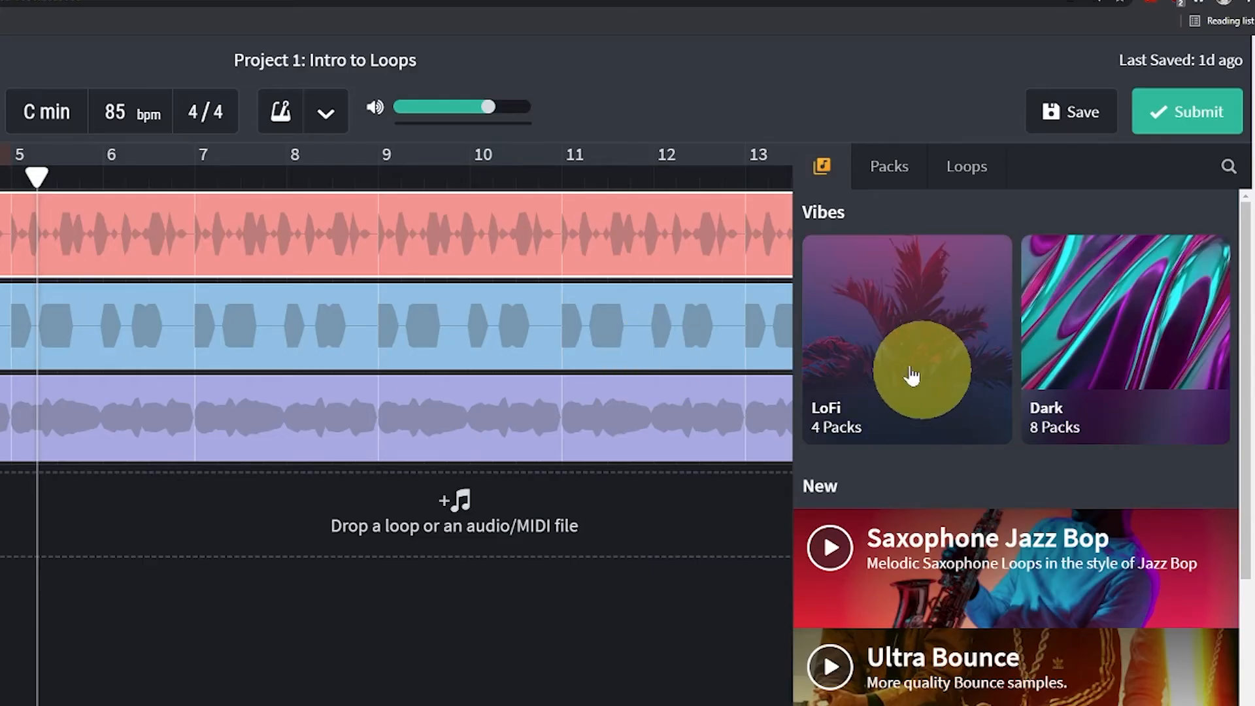
pyautogui.click(878, 340)
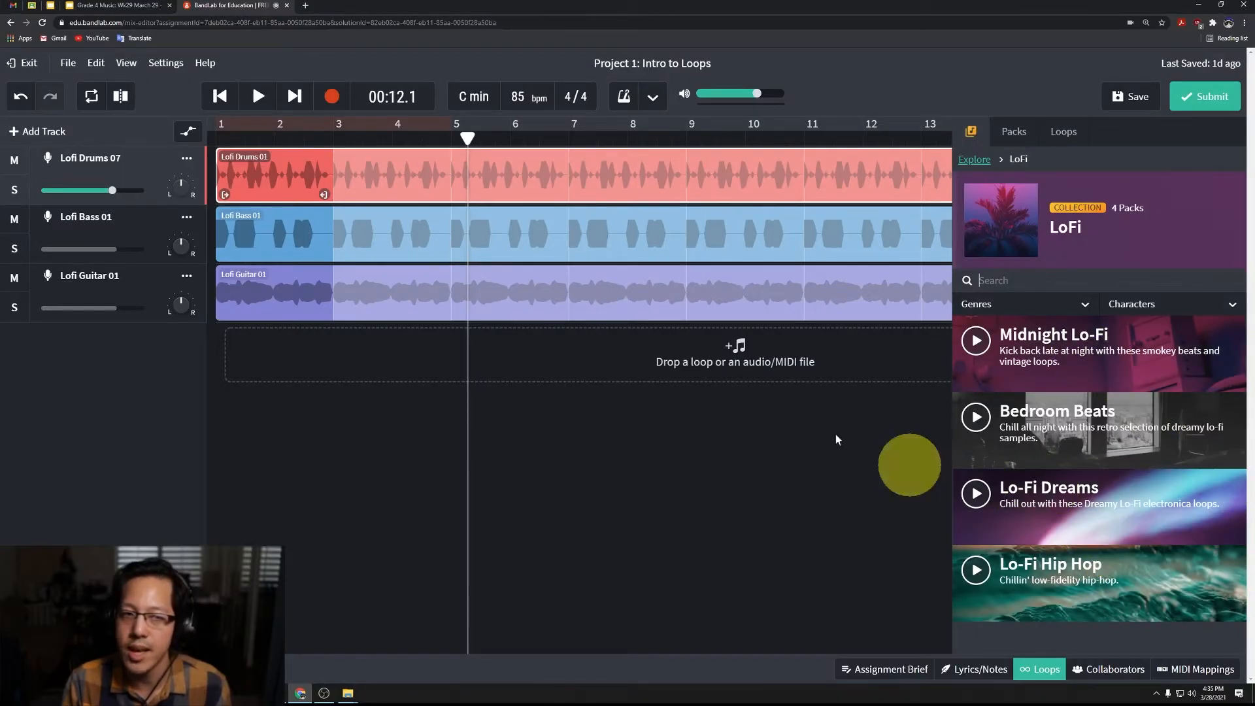
pyautogui.click(1111, 346)
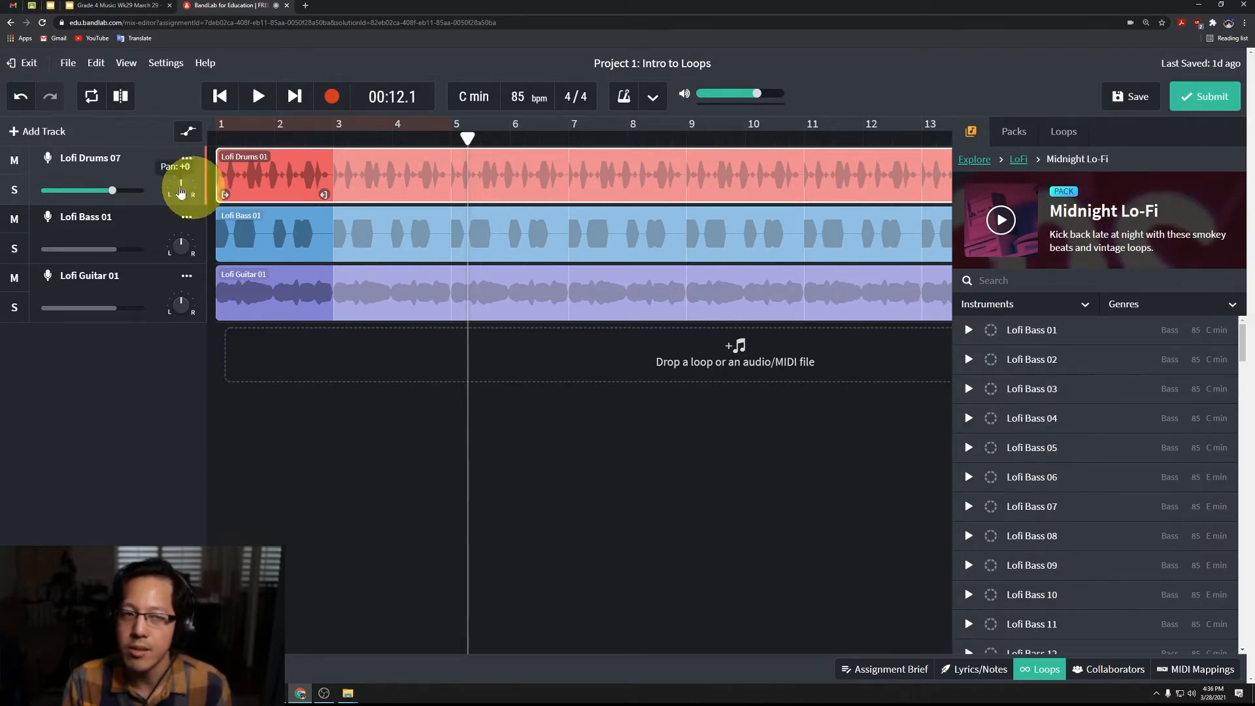
pyautogui.scroll(-2, 1023, 487)
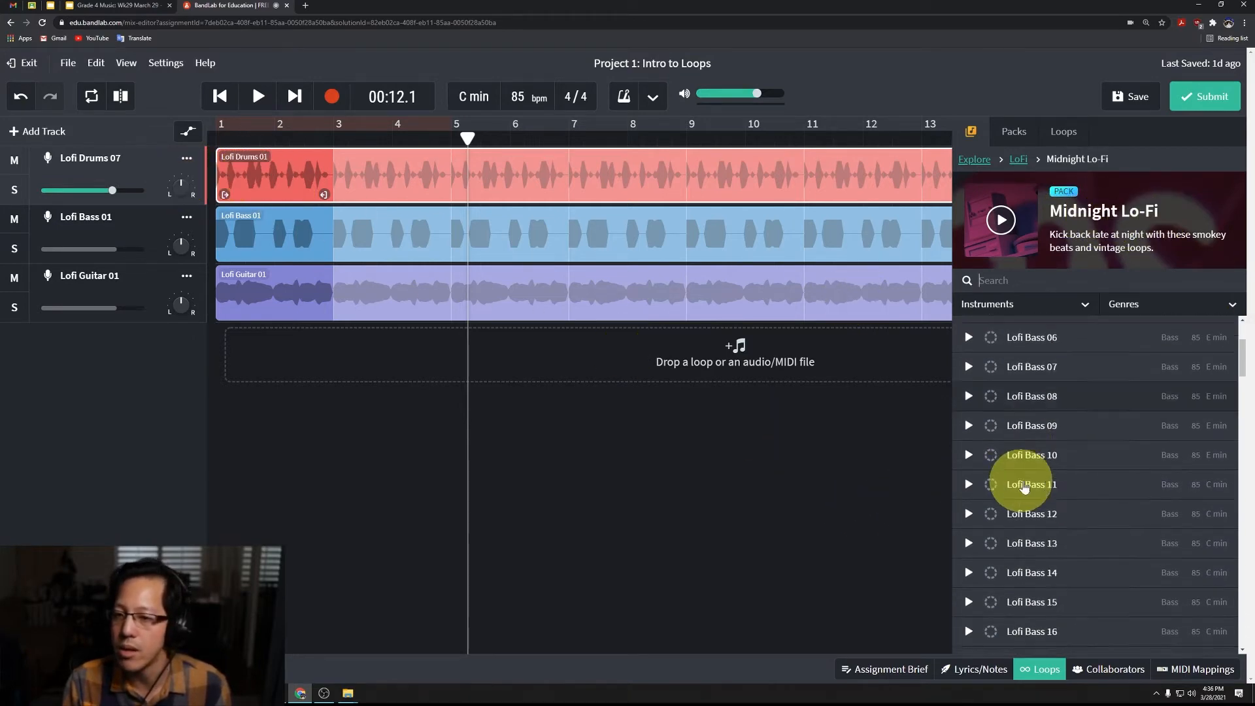
pyautogui.scroll(-8, 1086, 468)
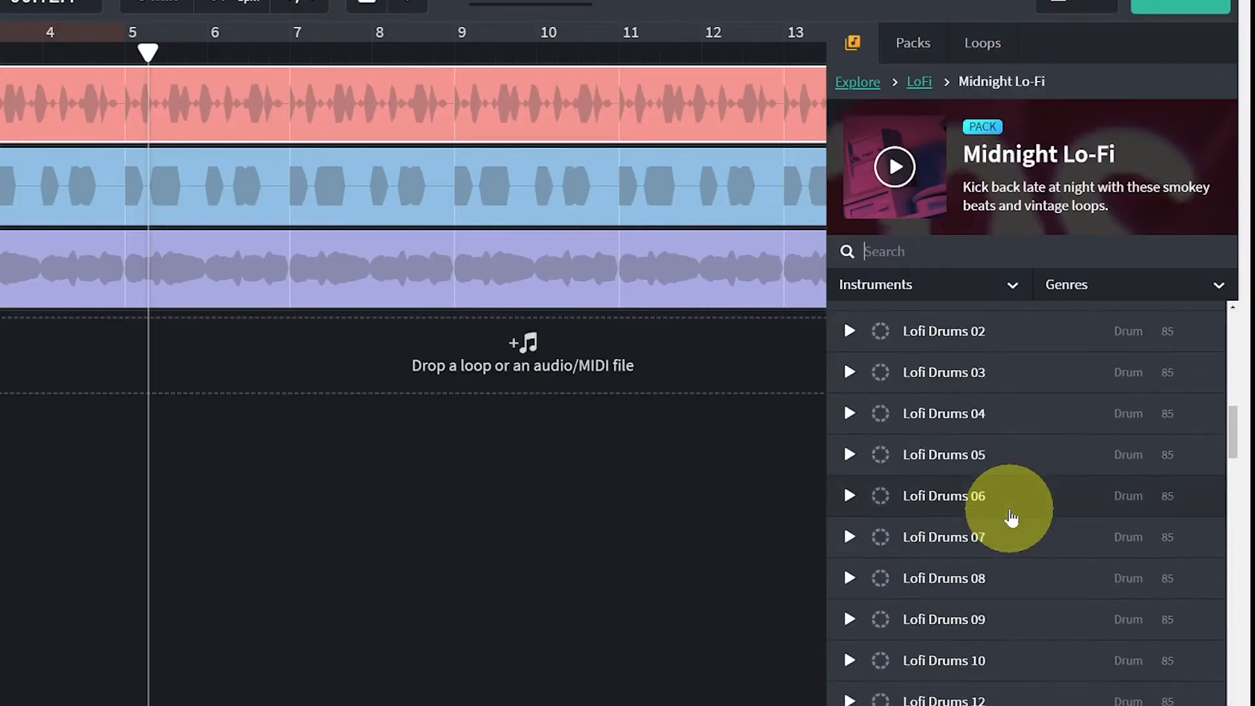
pyautogui.scroll(3, 1012, 518)
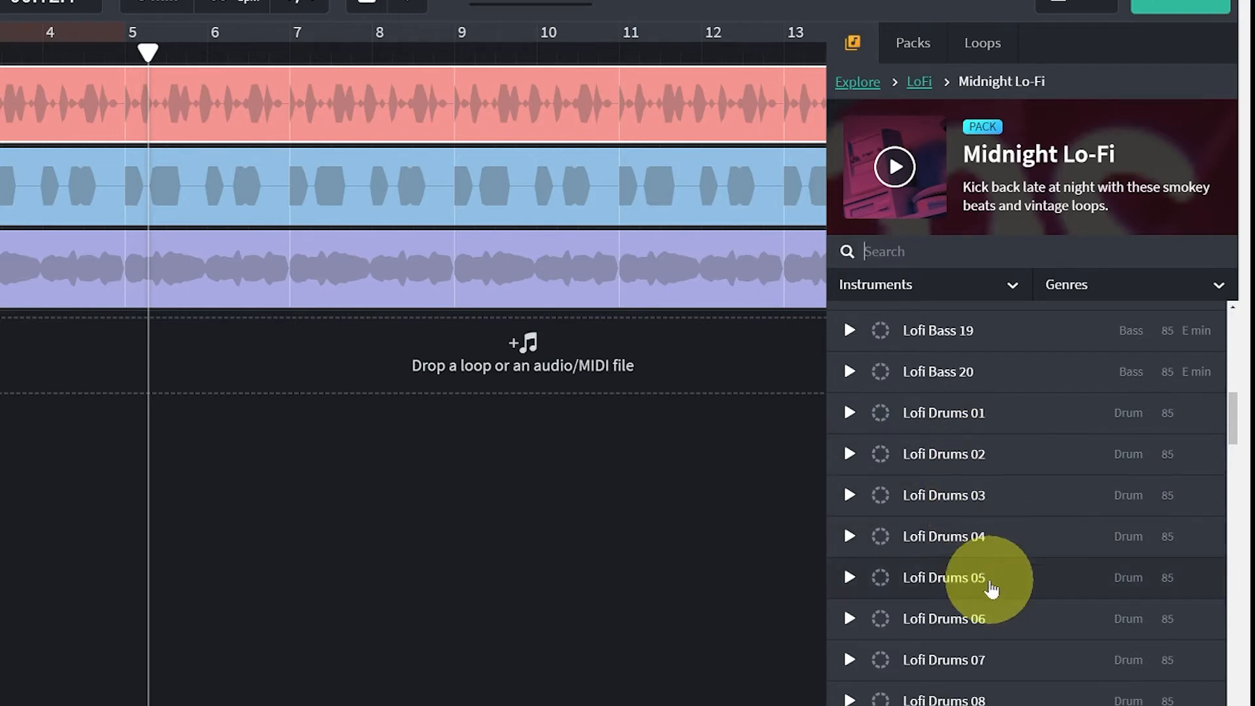
pyautogui.scroll(-2, 1029, 673)
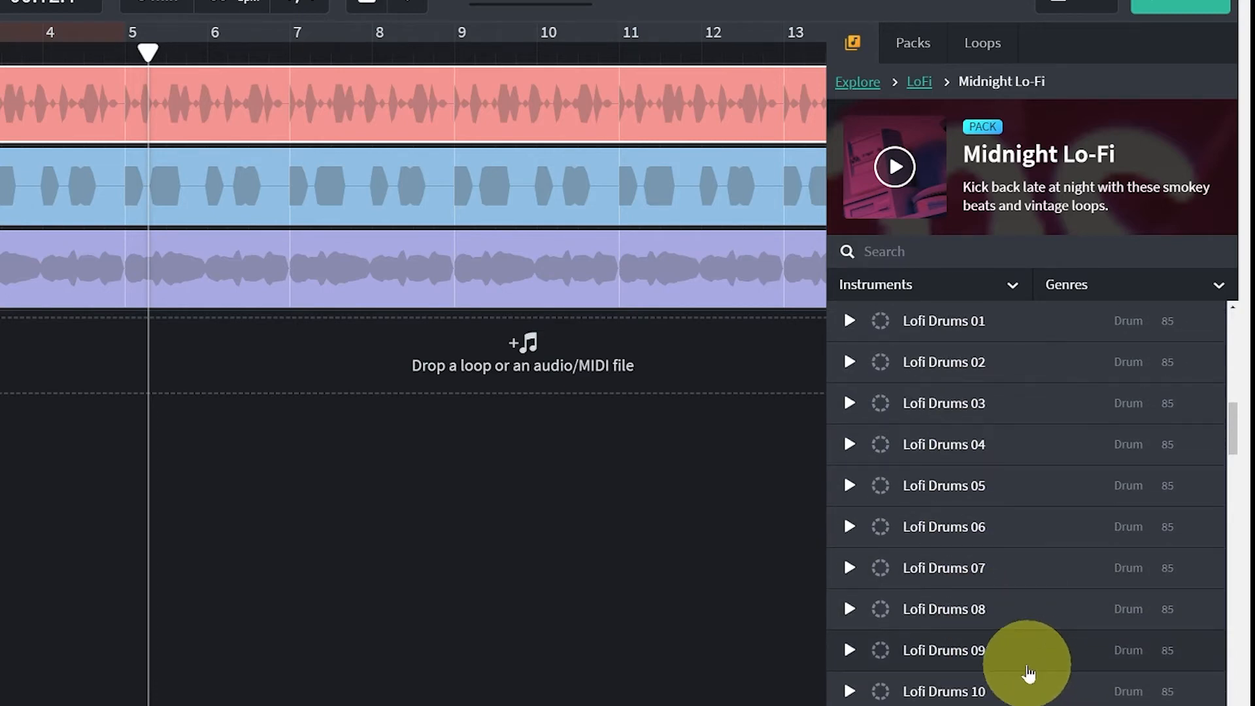
pyautogui.scroll(-3, 1028, 674)
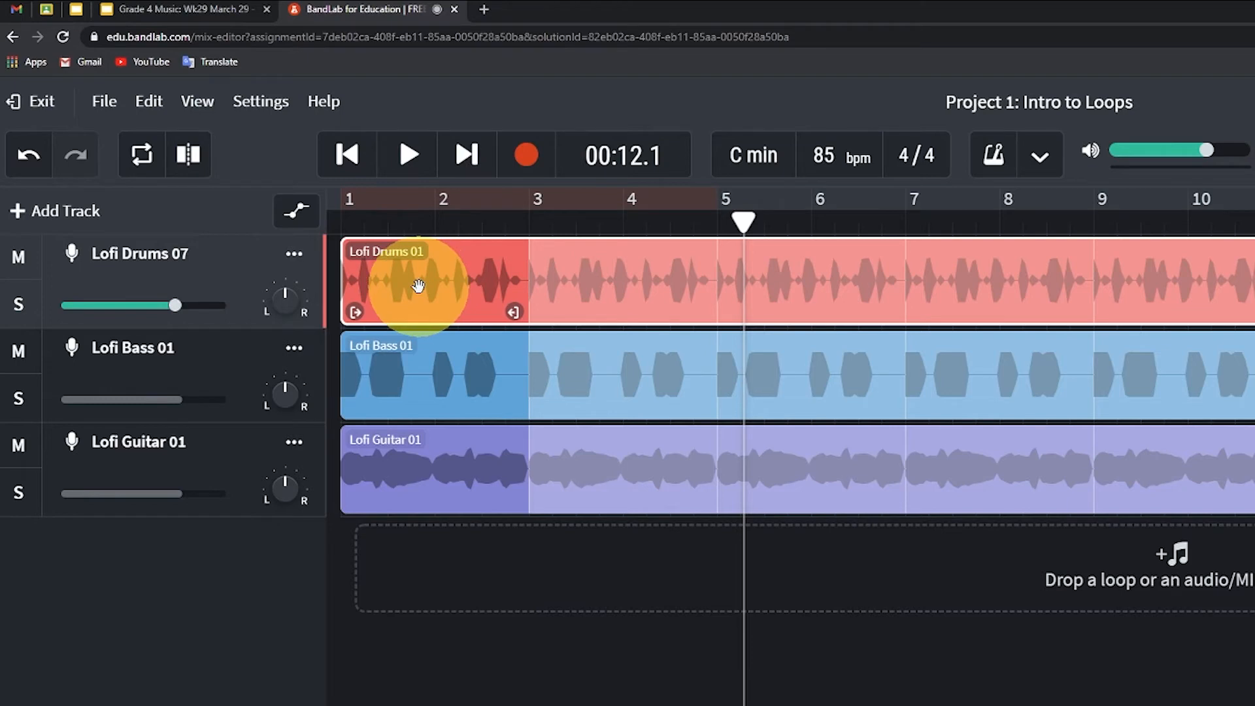
# Delete the Lofi Drums 01 region from the drums track and undo the deletion.
pyautogui.click(425, 381)
pyautogui.click(434, 294)
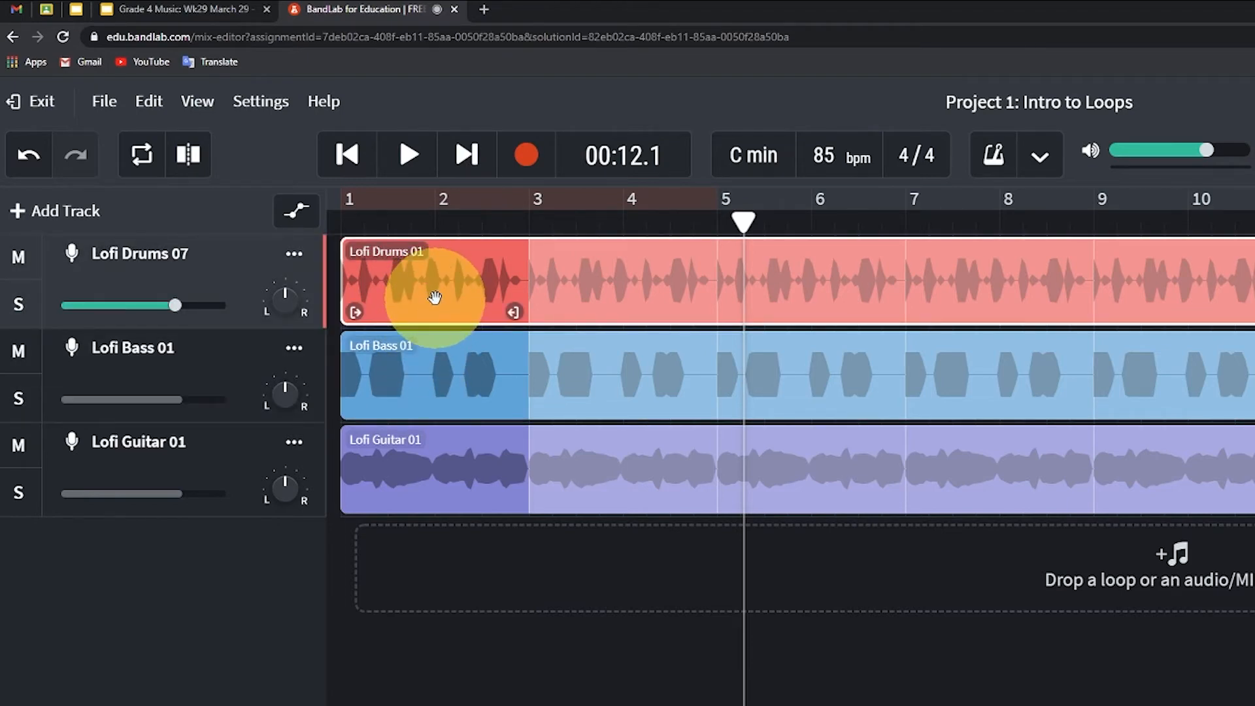
pyautogui.rightClick(435, 297)
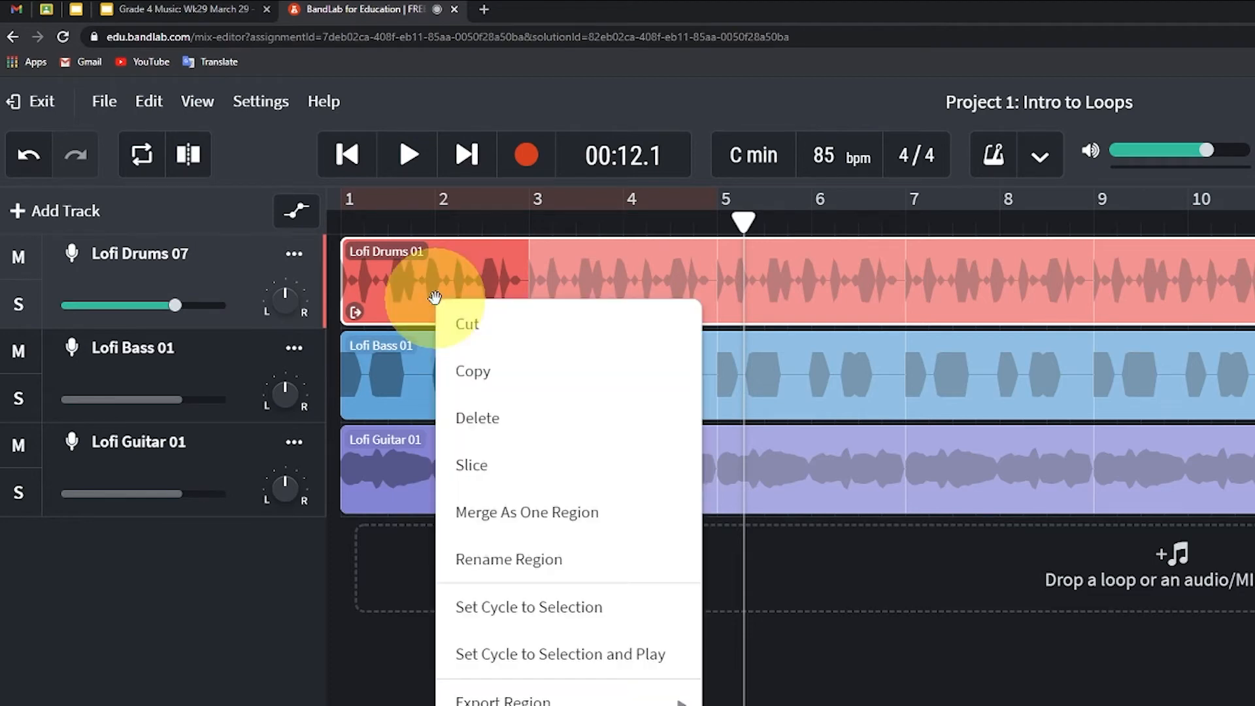
pyautogui.click(338, 278)
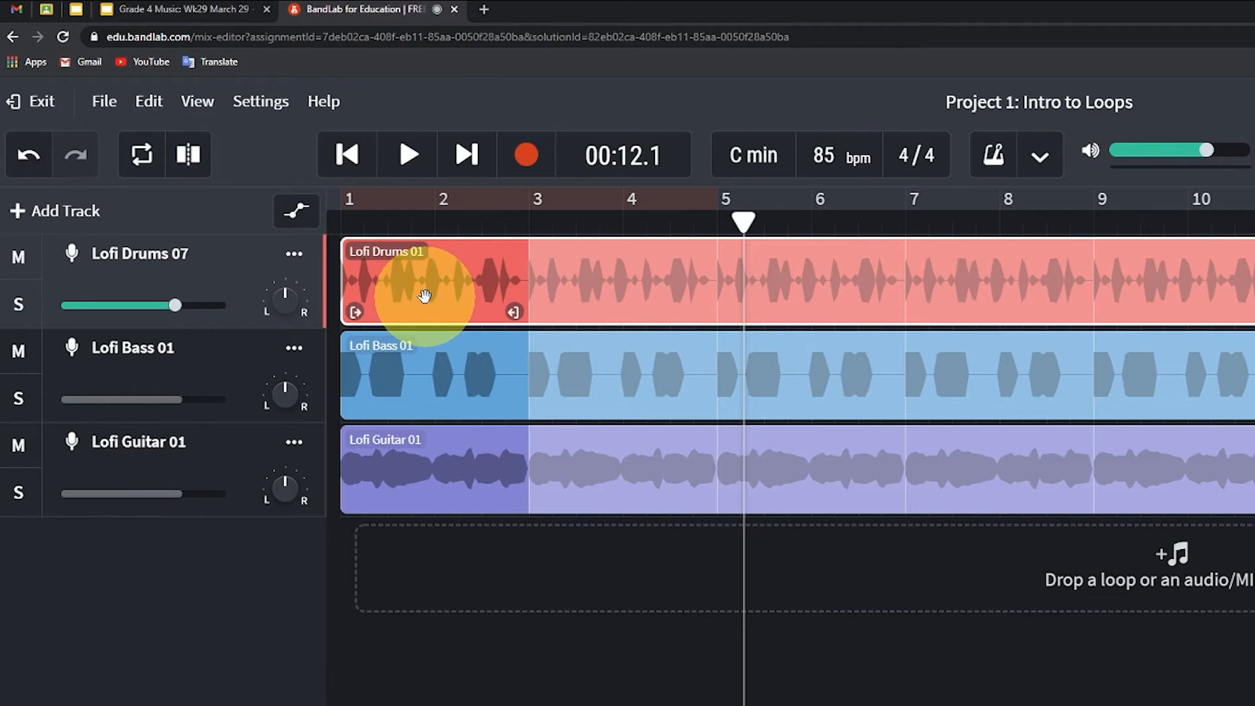
pyautogui.press('Delete')
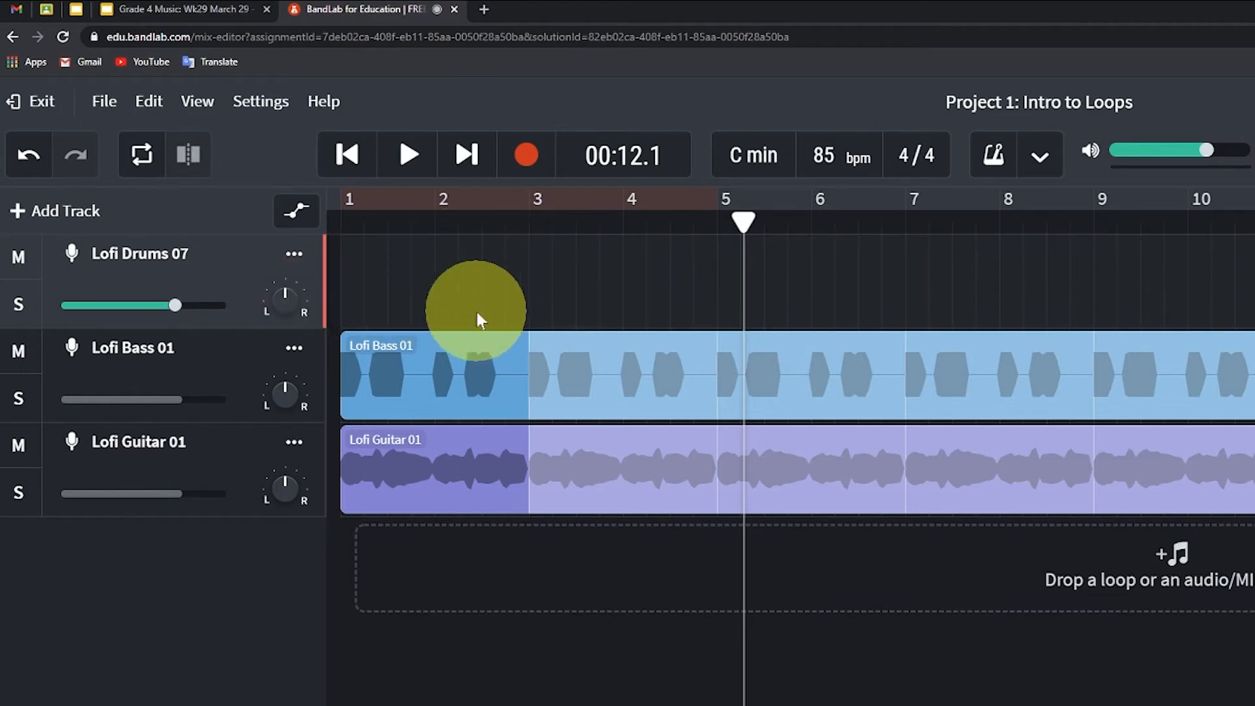
pyautogui.click(29, 159)
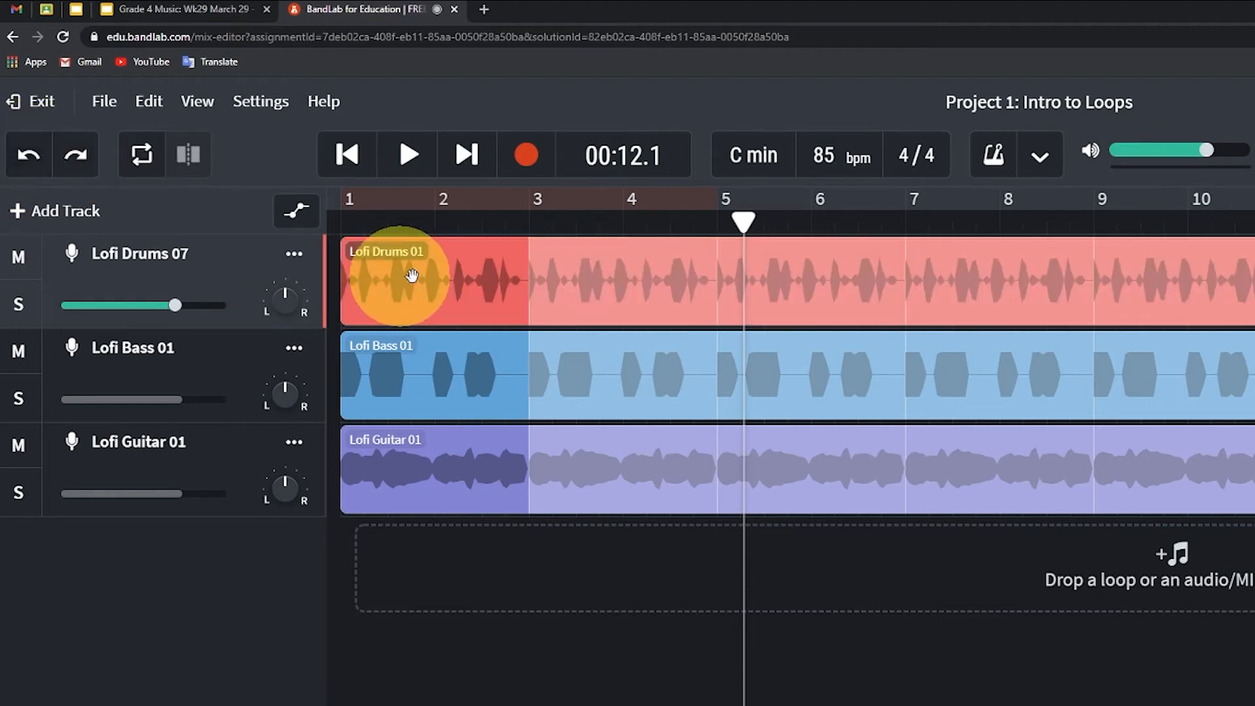
# Replace the Lofi Drums 01 region with the Lofi Drums 08 loop, previewing it first and starting it at measure 1.
pyautogui.rightClick(447, 282)
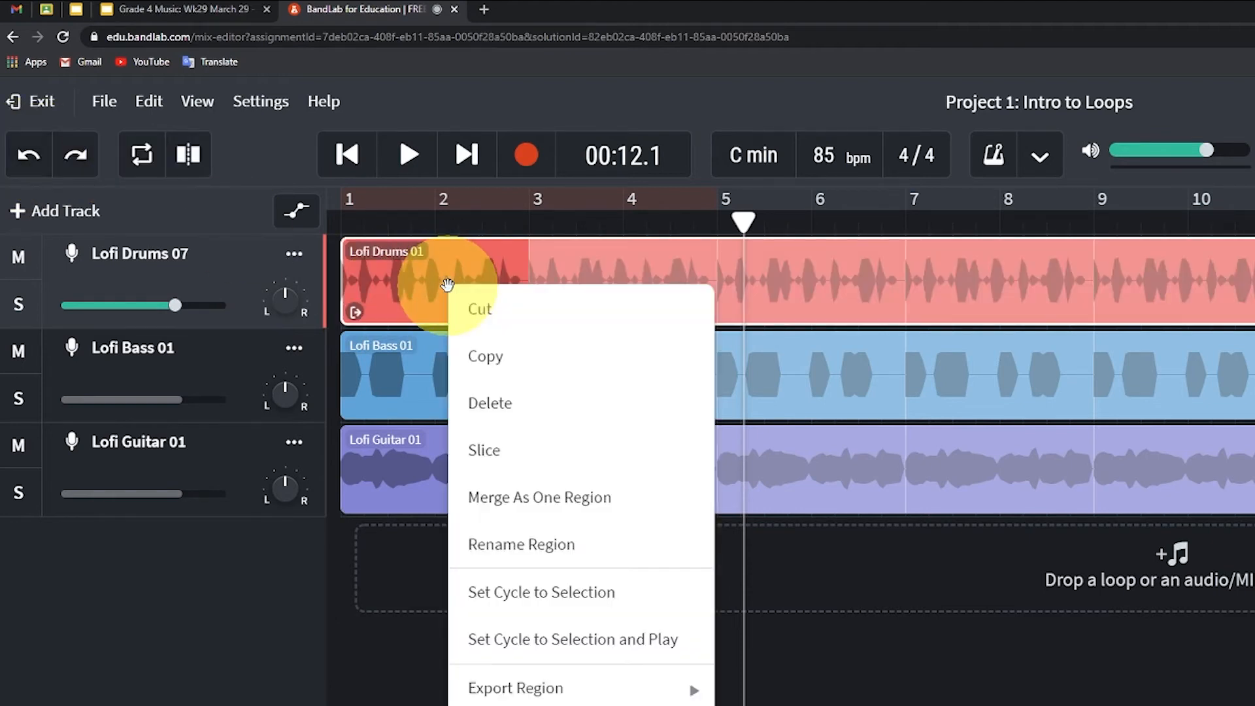
pyautogui.click(527, 404)
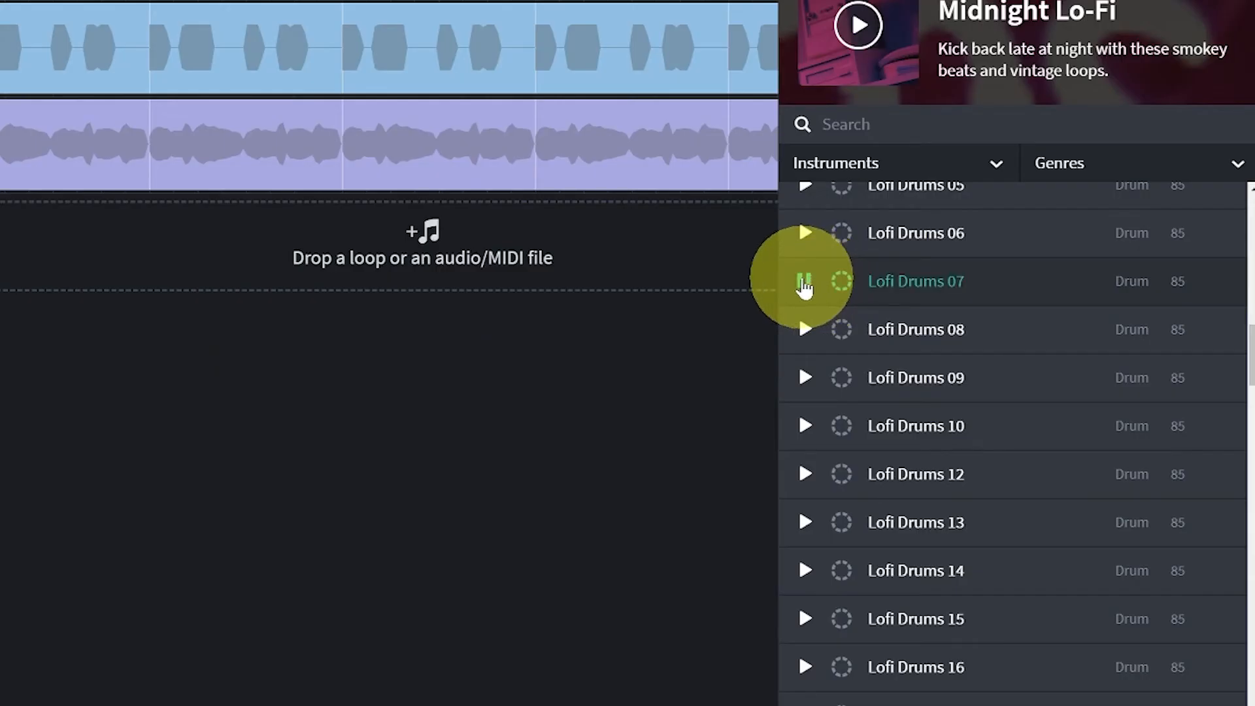
pyautogui.click(805, 330)
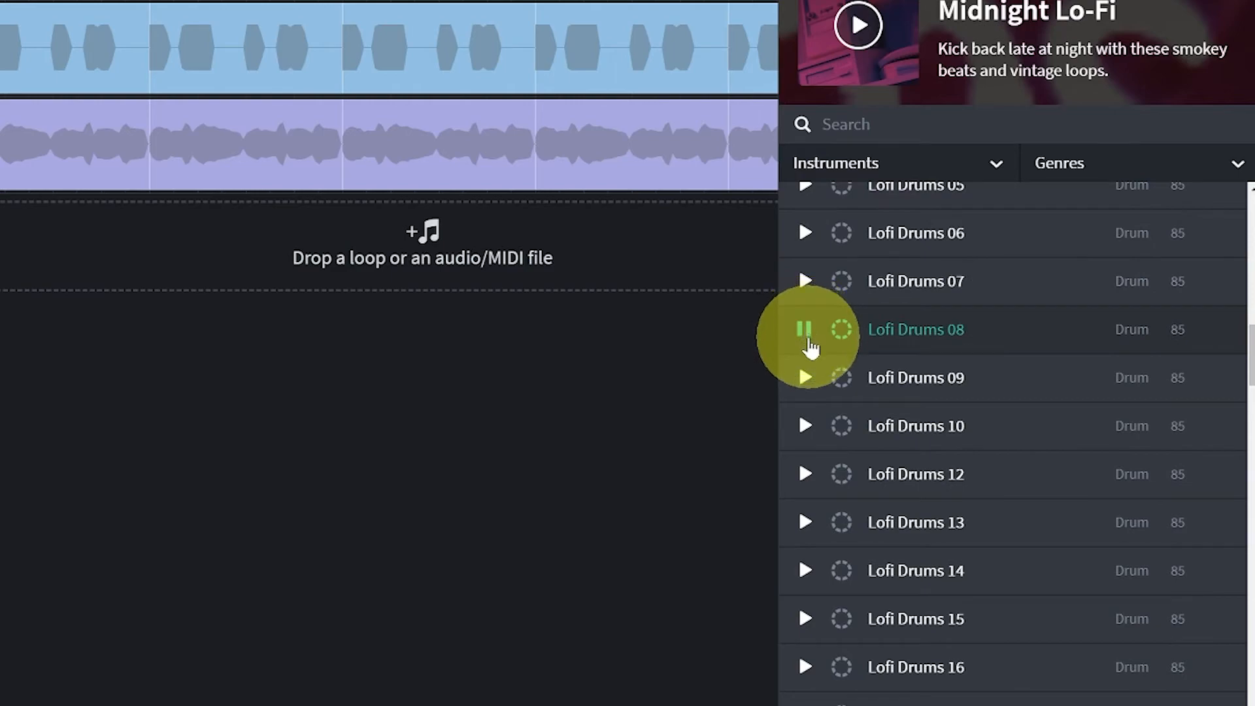
pyautogui.moveTo(911, 327); pyautogui.dragTo(0, 4)
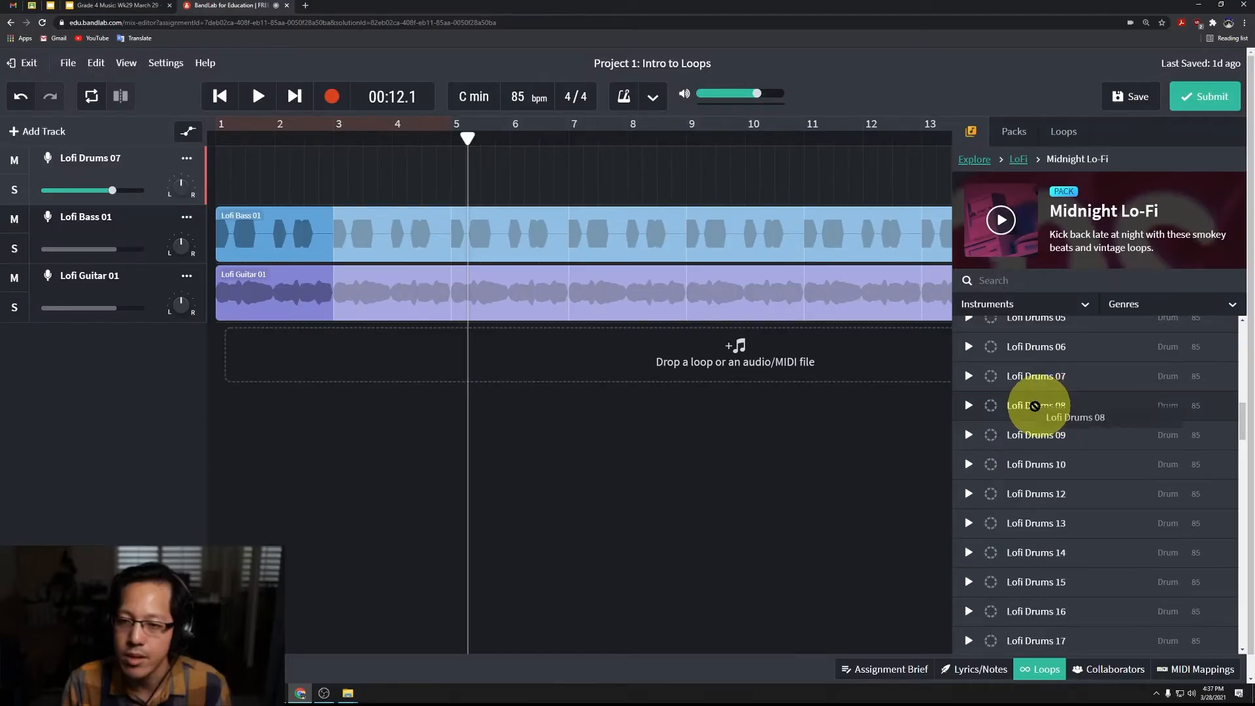
pyautogui.moveTo(419, 208); pyautogui.dragTo(406, 154)
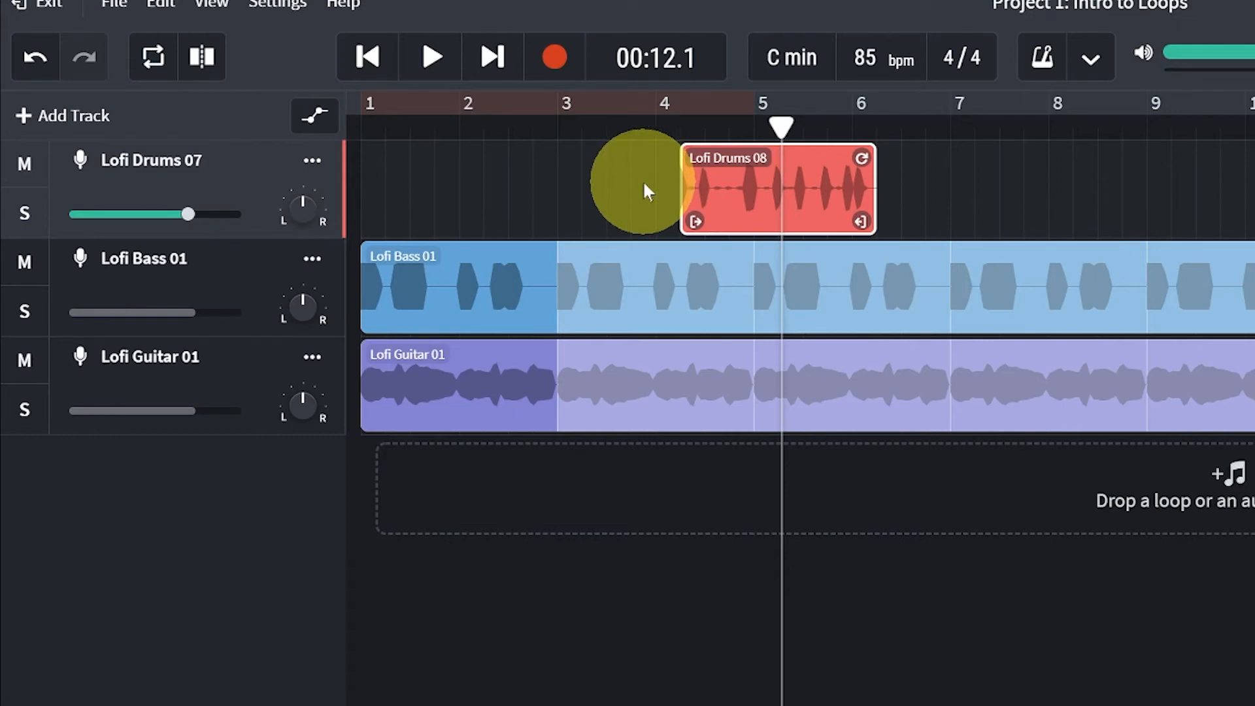
pyautogui.click(741, 183)
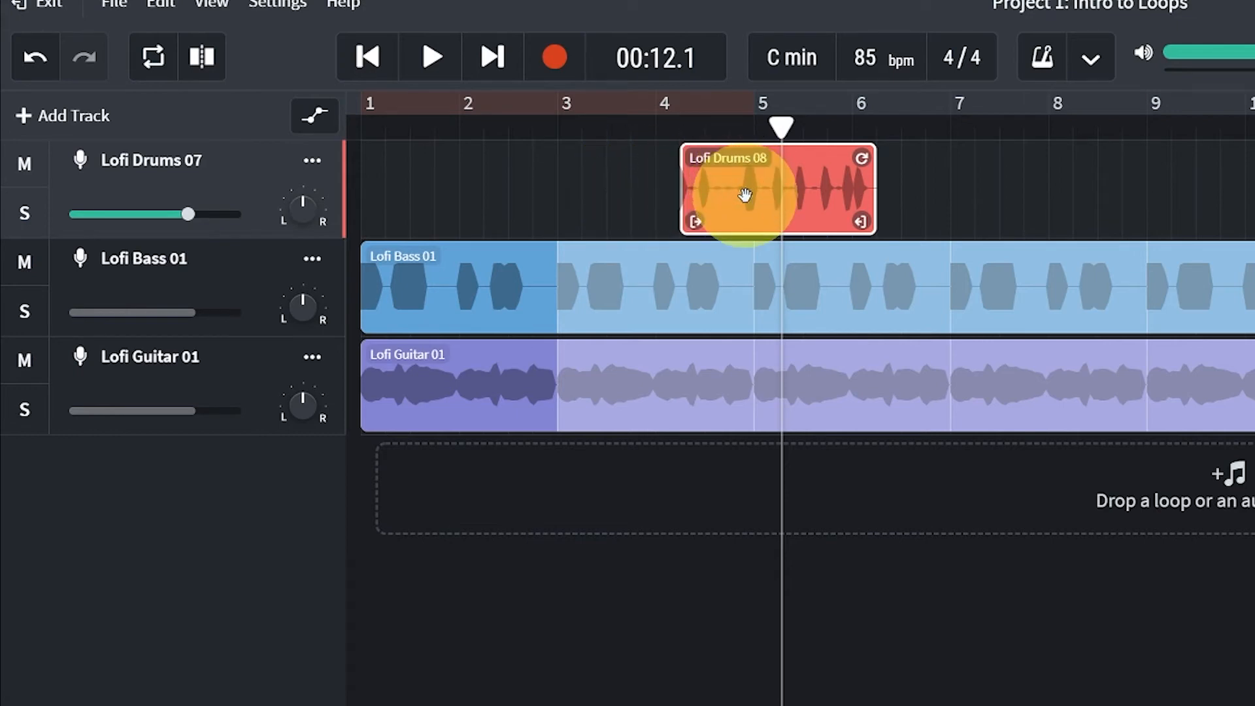
pyautogui.moveTo(744, 197); pyautogui.dragTo(421, 206)
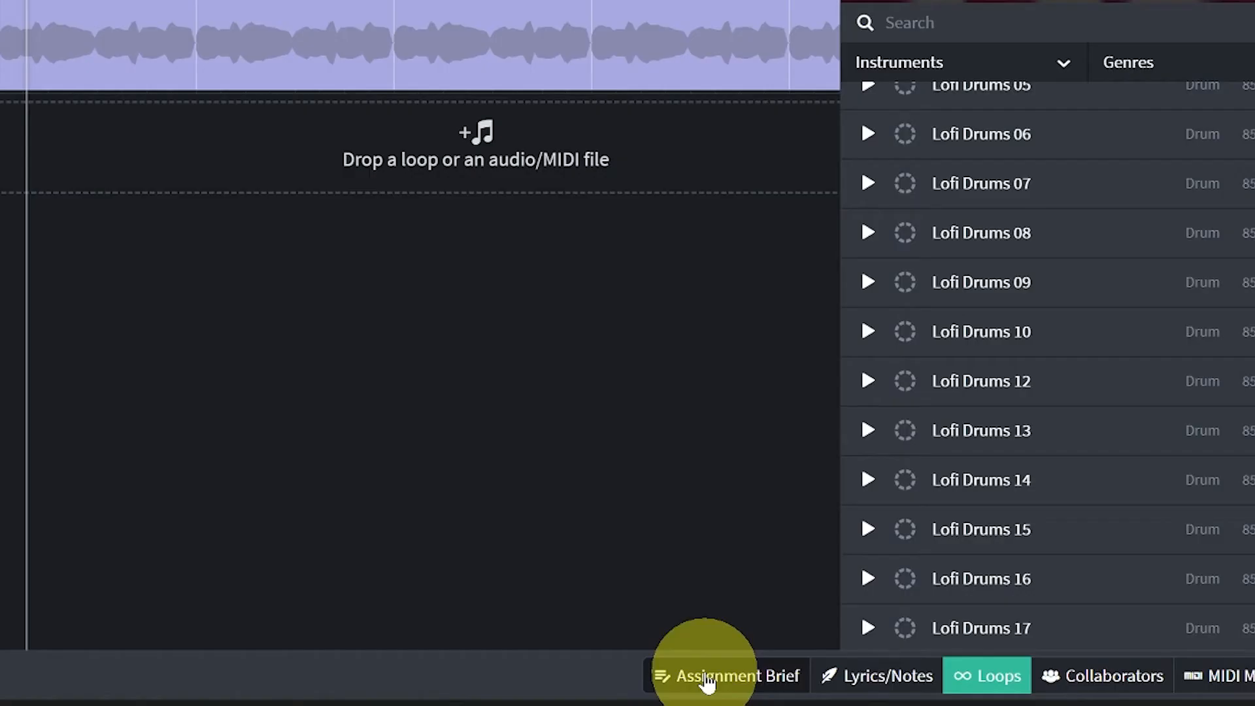
# Check the assignment brief and extend the Lofi Drums 08 loop to the end of measure 16.
pyautogui.click(873, 670)
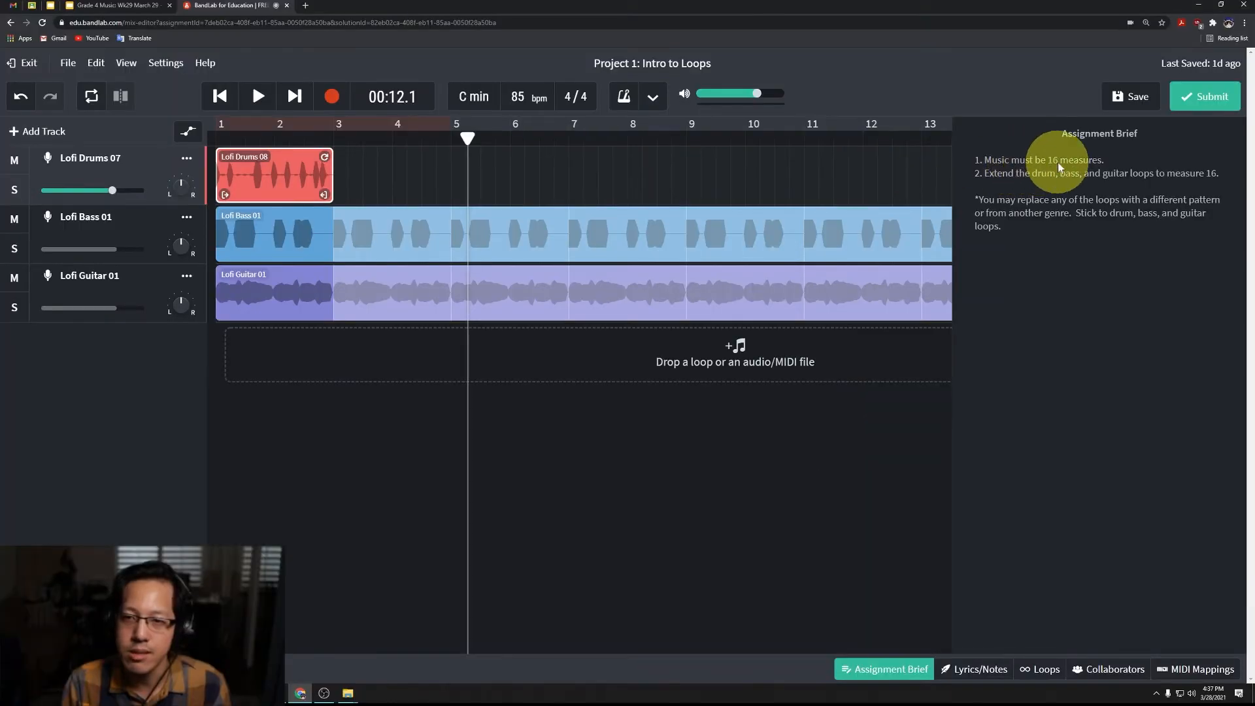
pyautogui.click(879, 669)
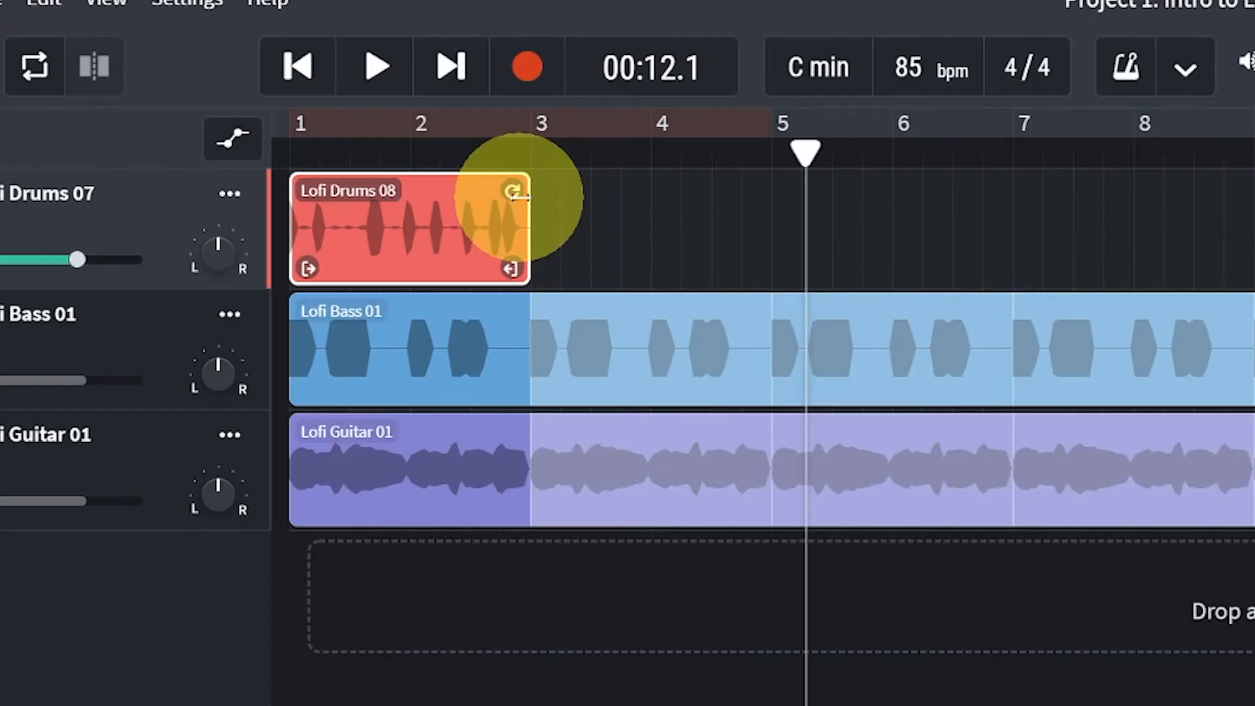
pyautogui.moveTo(517, 194); pyautogui.dragTo(1254, 211)
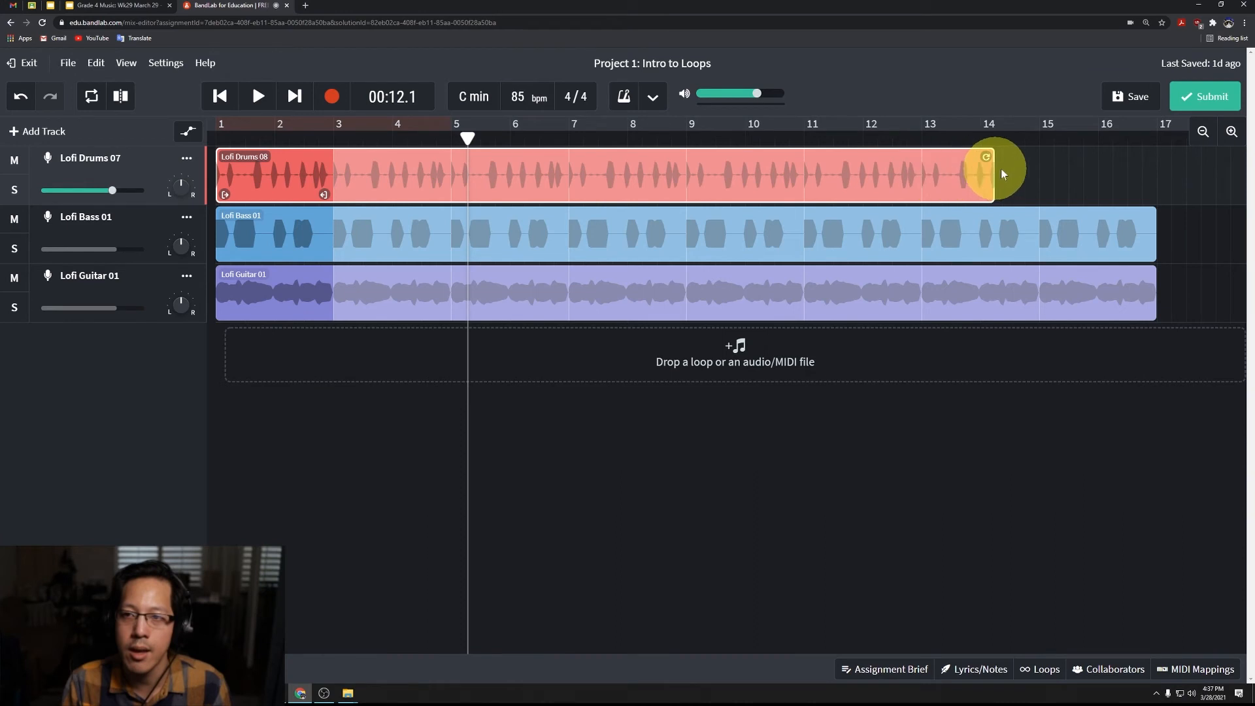
pyautogui.moveTo(1125, 166); pyautogui.dragTo(1157, 161)
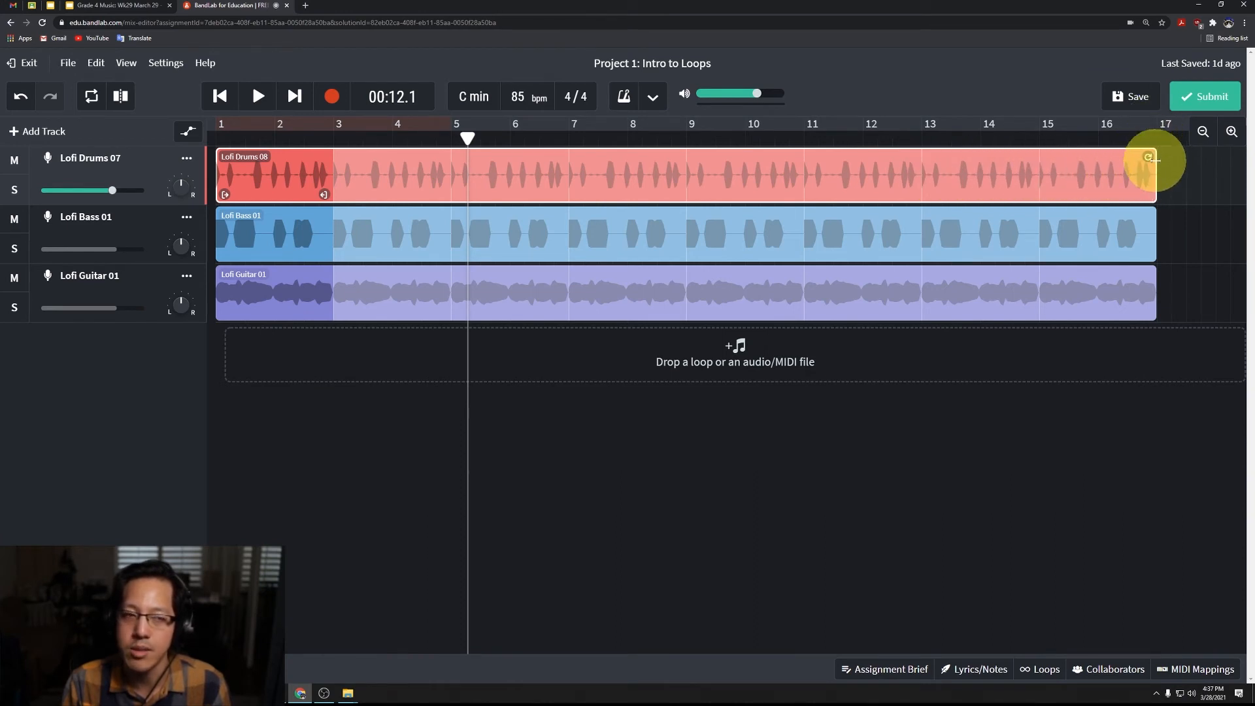
# Play the arrangement from the beginning with the new drum loop and pause during measure 2.
pyautogui.click(228, 100)
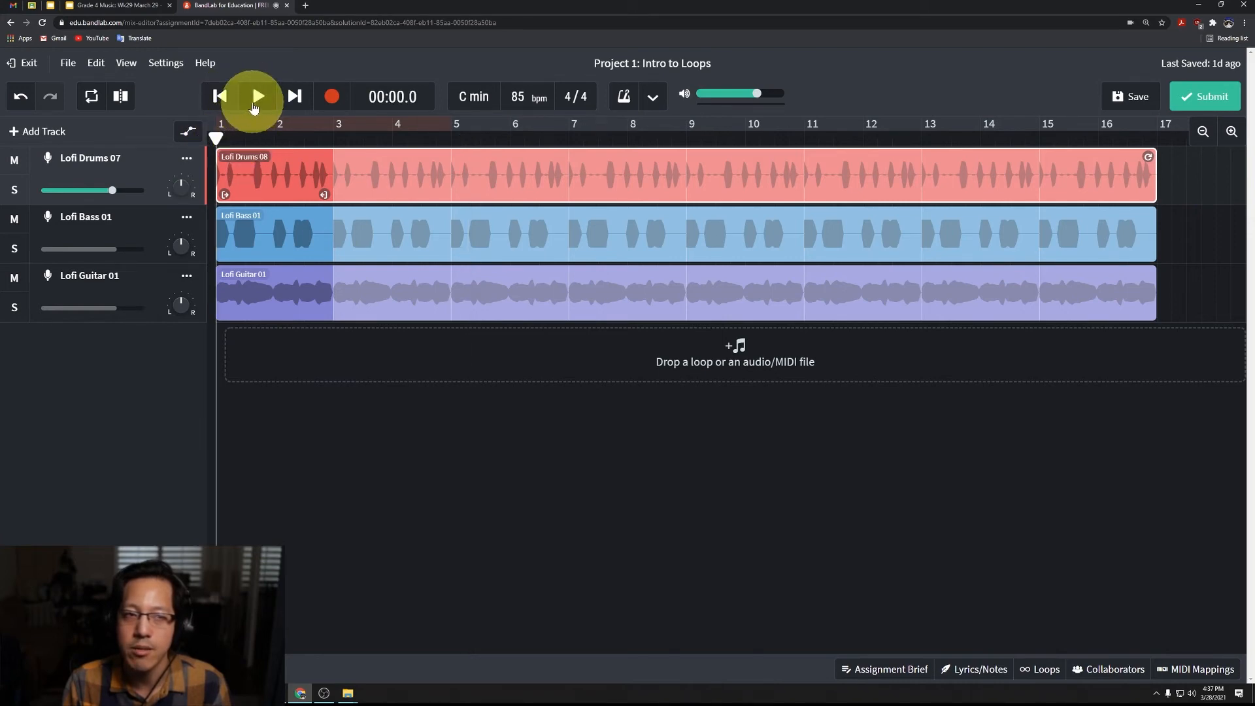
pyautogui.click(257, 99)
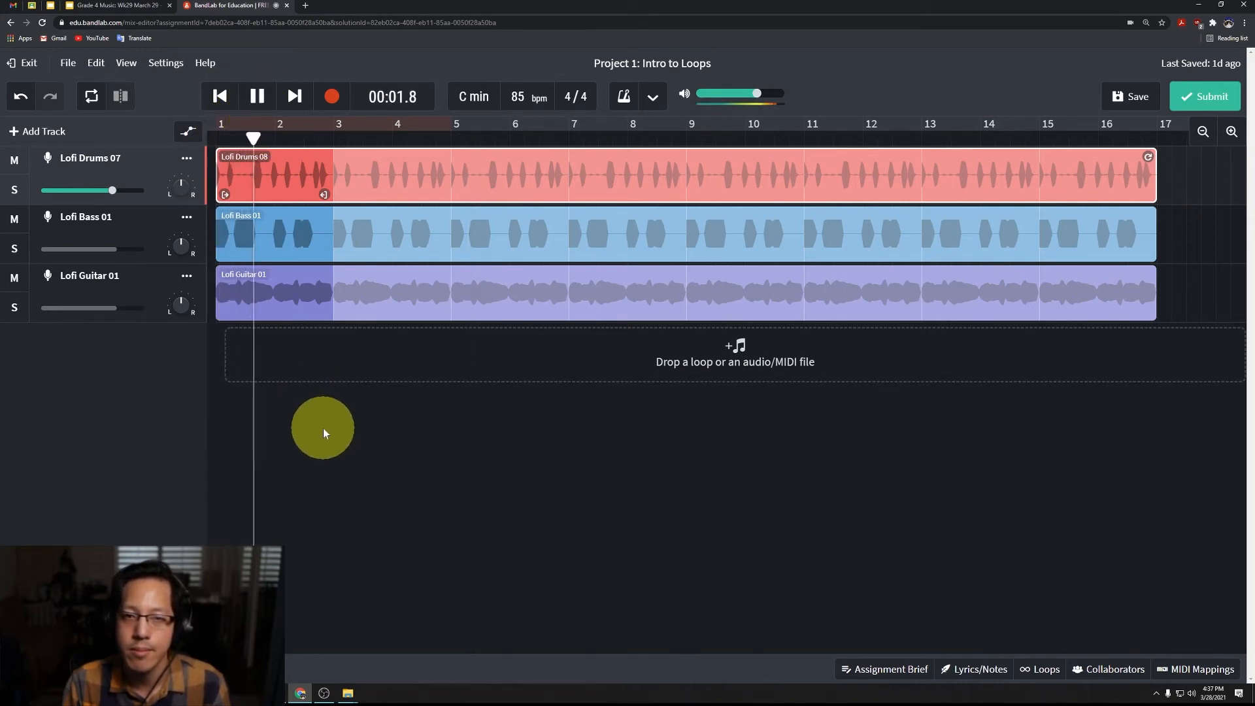
pyautogui.click(258, 97)
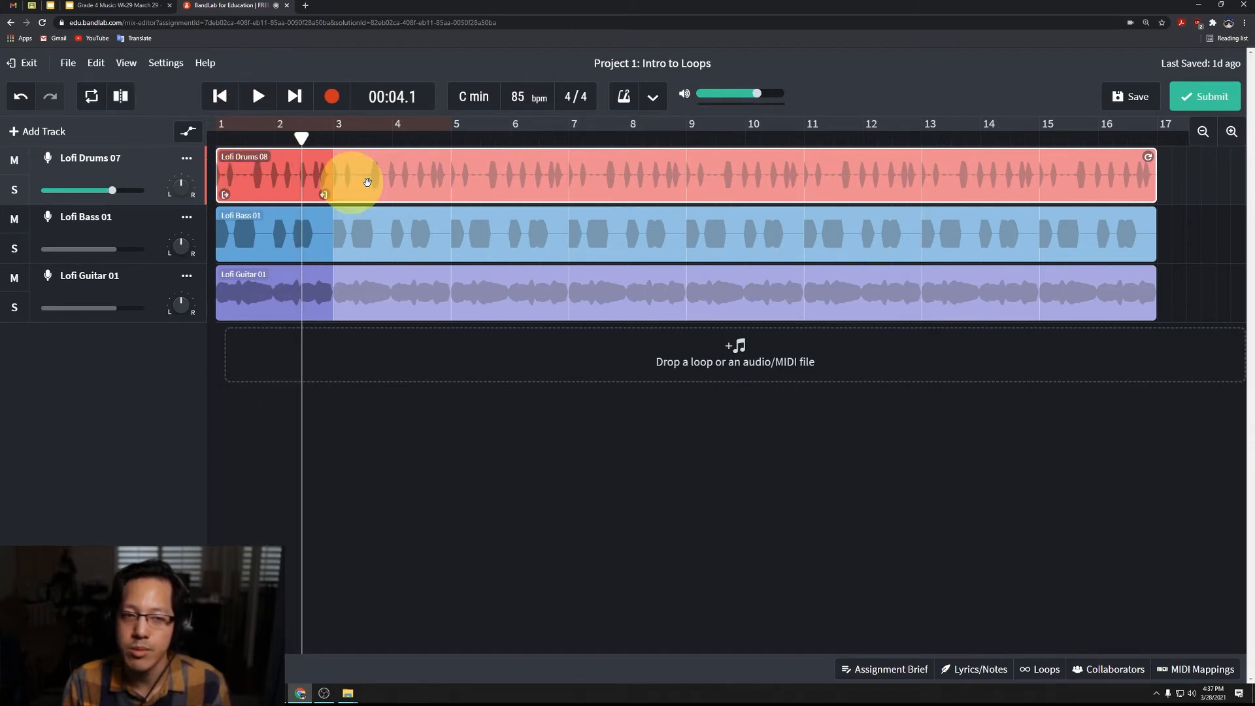
# Delete the Lofi Bass 01 region from the bass track.
pyautogui.click(263, 237)
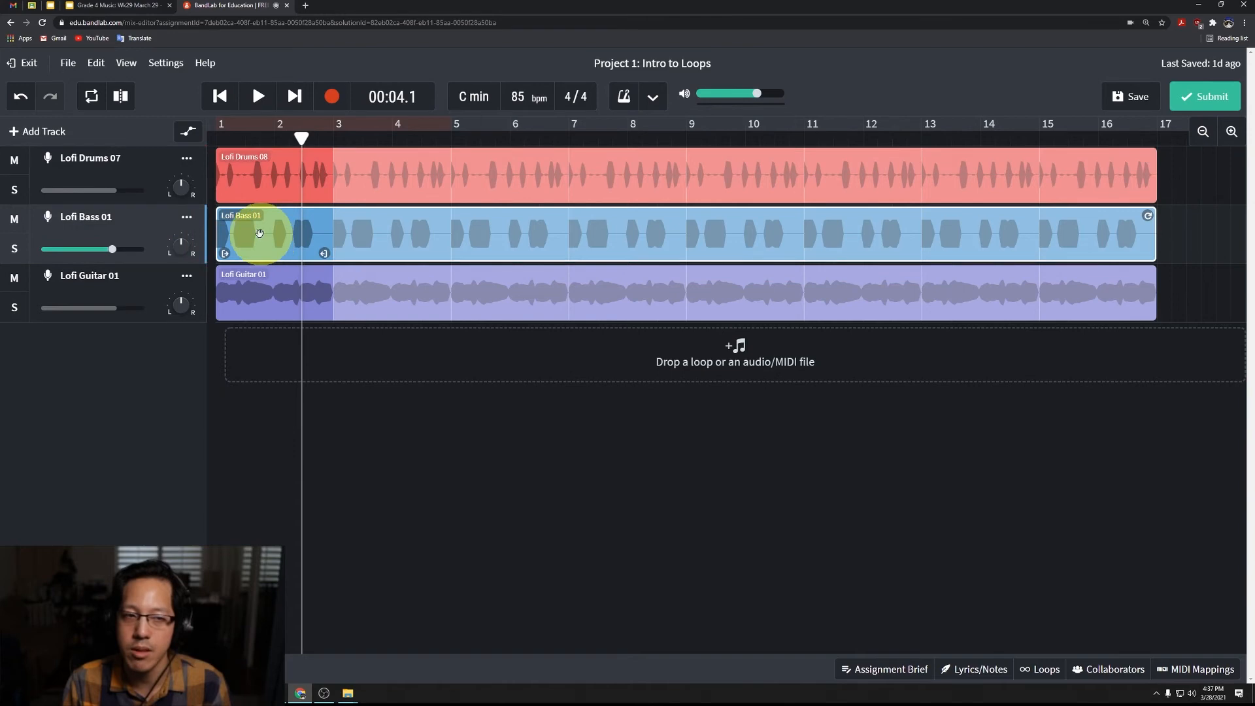
pyautogui.rightClick(257, 233)
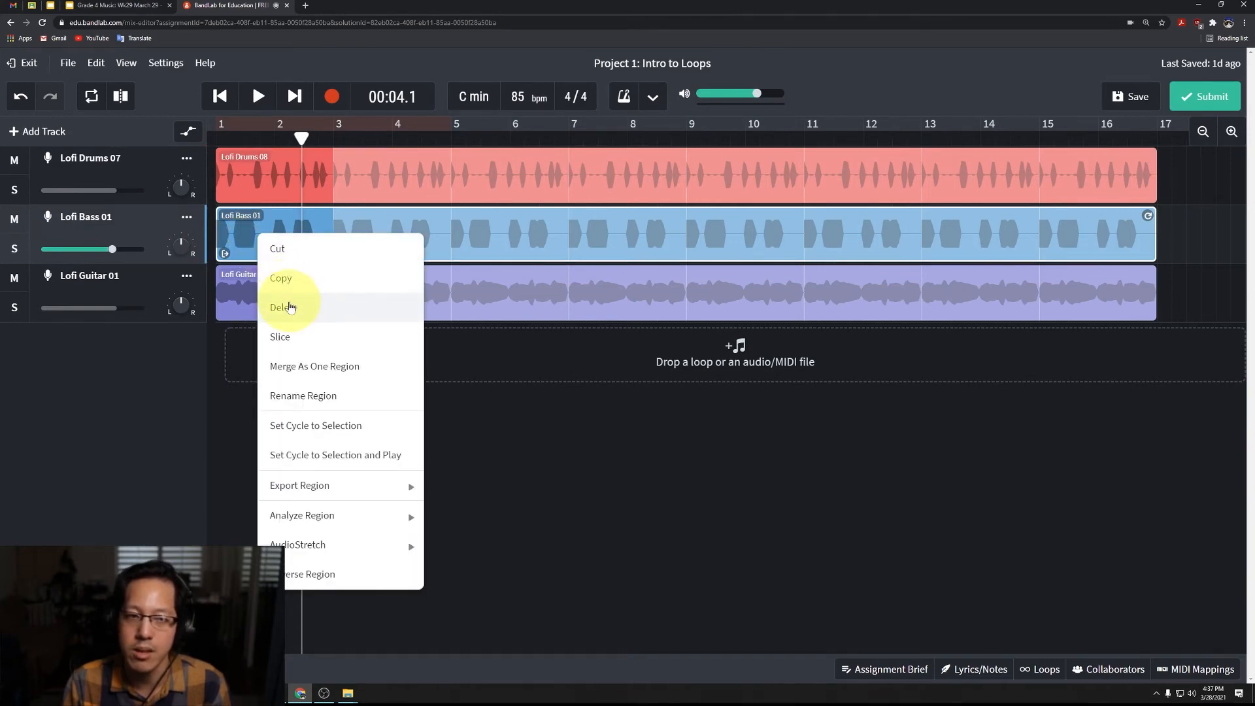
pyautogui.click(312, 301)
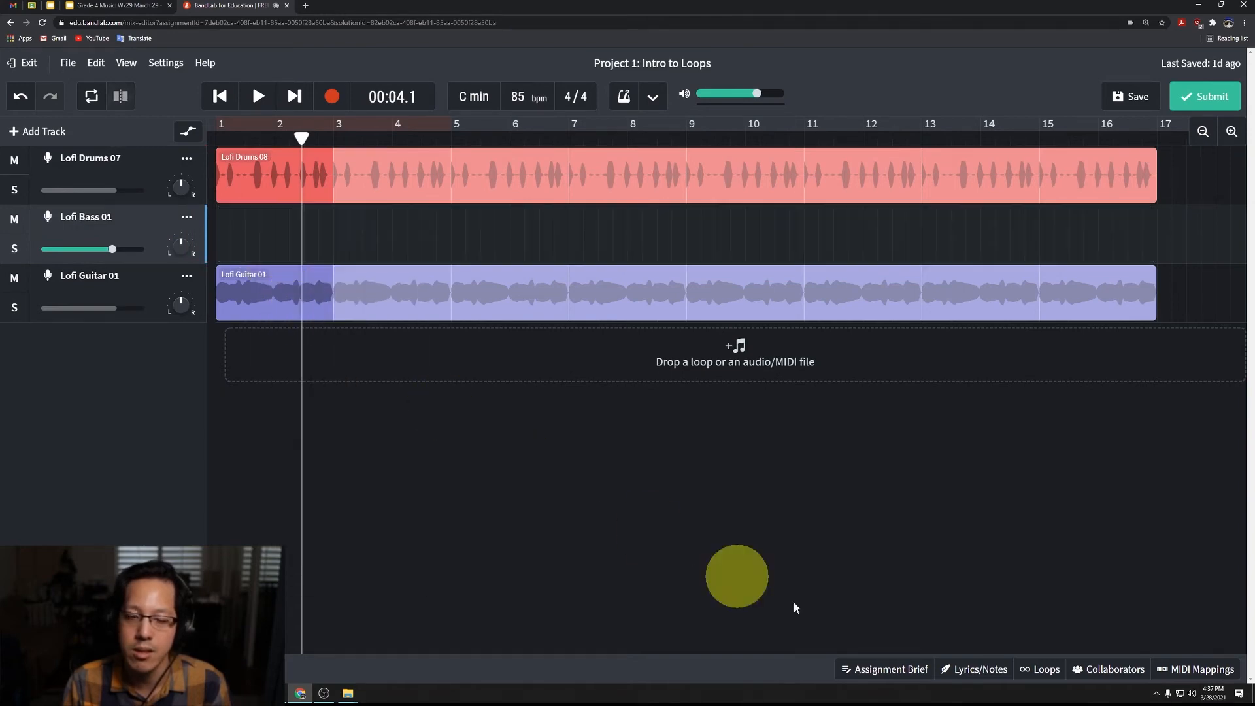
# Add the Lofi Bass 06 loop at measure 1 of the bass track and extend it to the end of measure 16.
pyautogui.click(1039, 670)
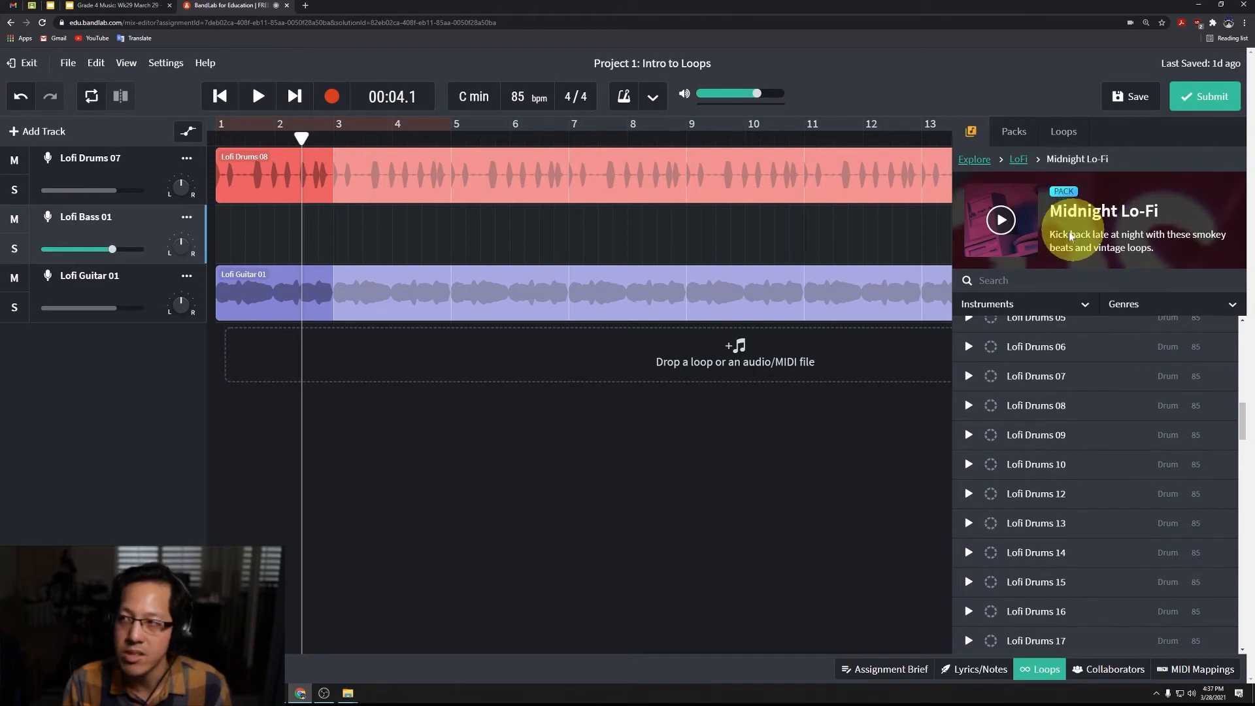
pyautogui.scroll(-4, 1050, 494)
pyautogui.scroll(12, 1059, 500)
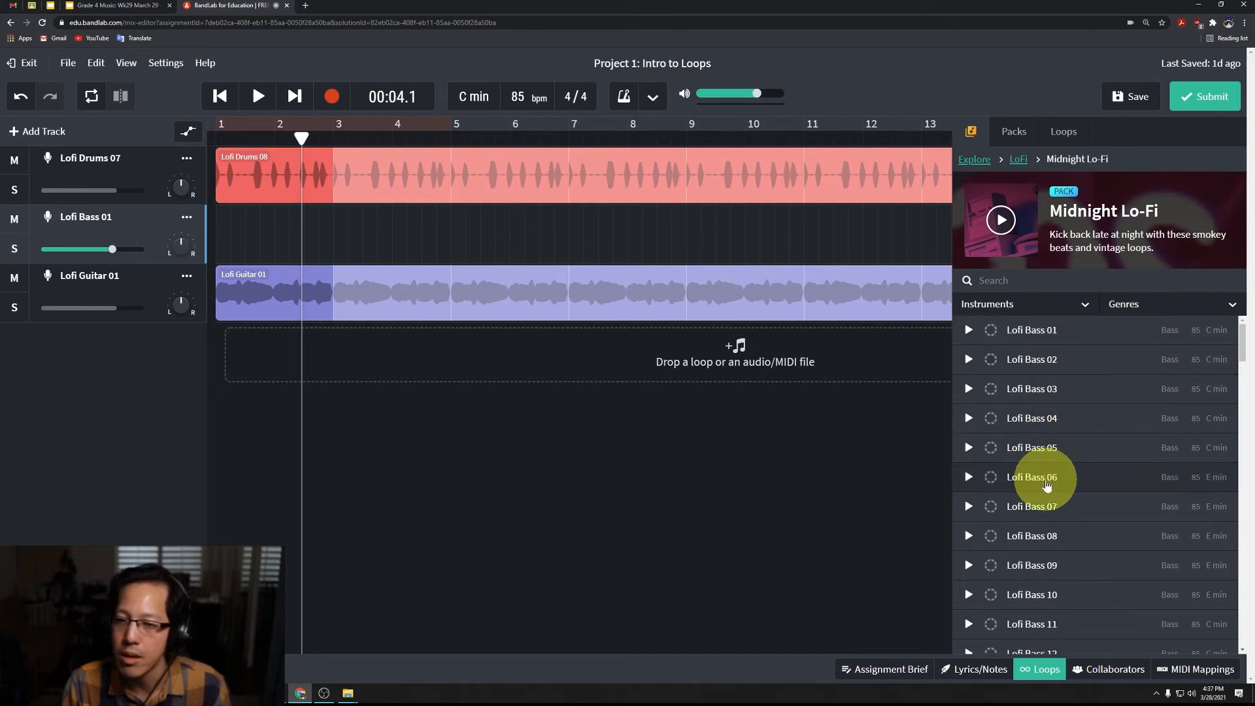
pyautogui.moveTo(1043, 485); pyautogui.dragTo(224, 239)
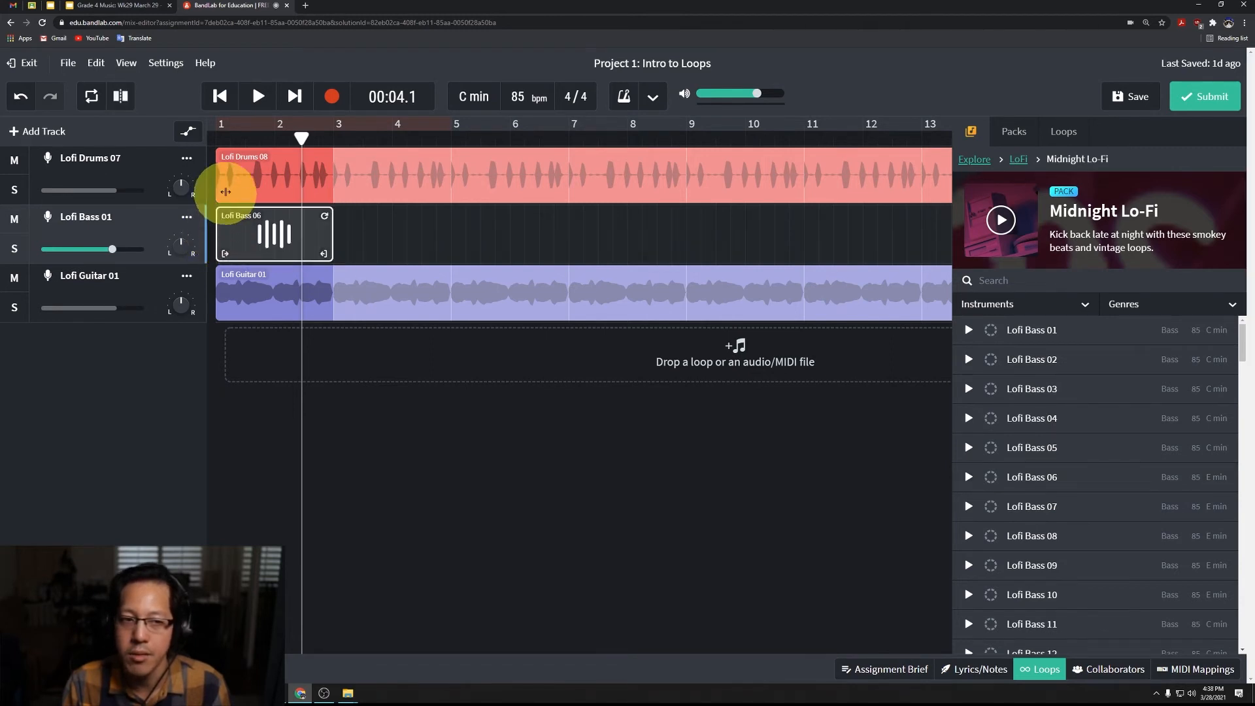
pyautogui.click(225, 238)
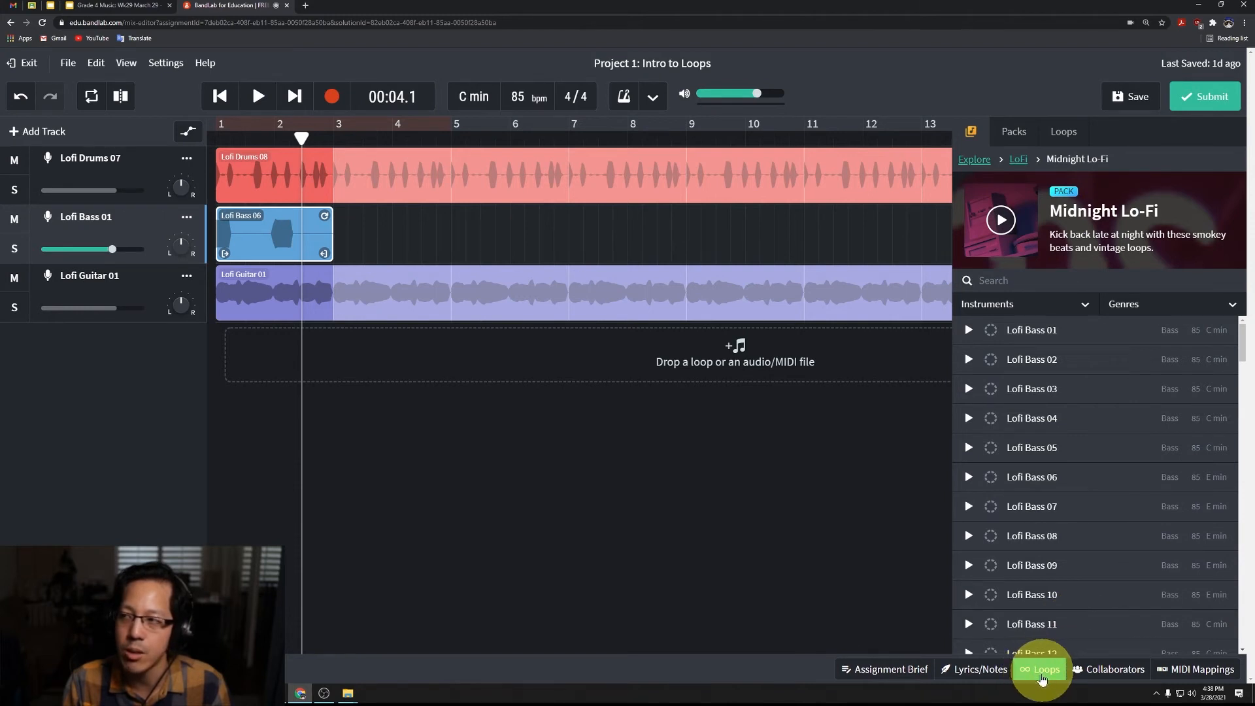
pyautogui.click(1042, 670)
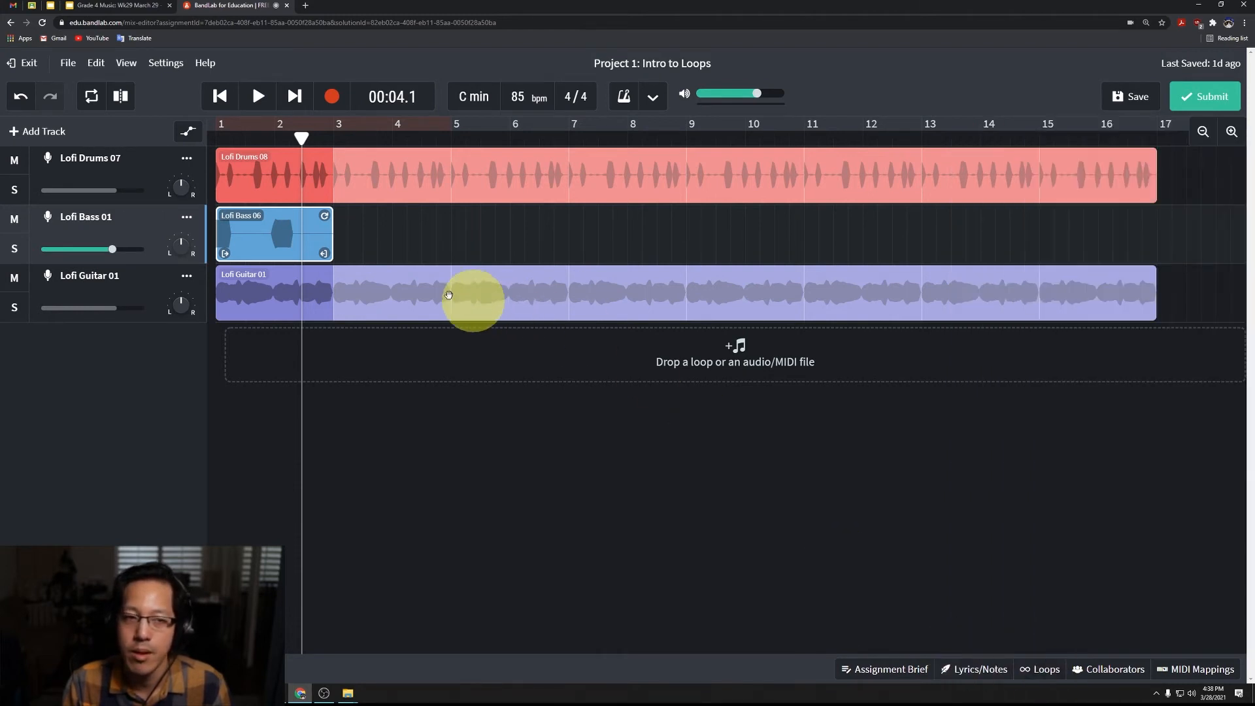
pyautogui.moveTo(327, 215); pyautogui.dragTo(1138, 215)
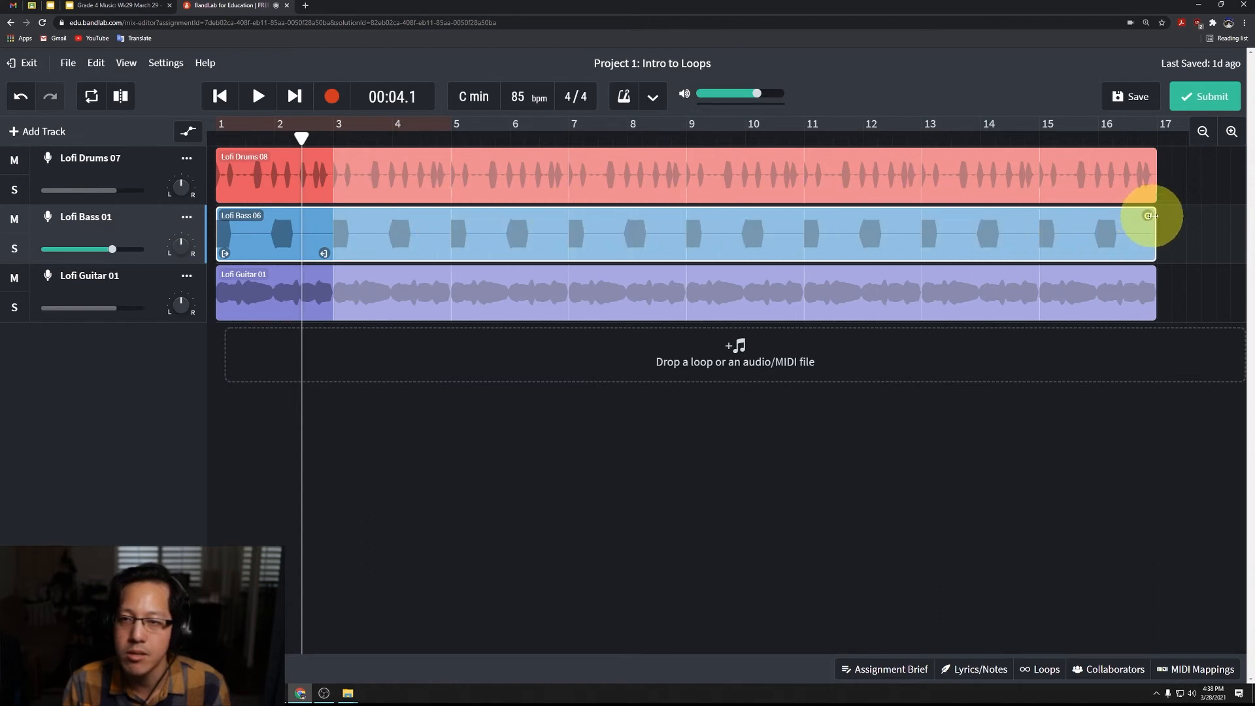
# Play the arrangement onward from measure 2 to hear the new bass, pausing just after measure 5 starts.
pyautogui.click(256, 98)
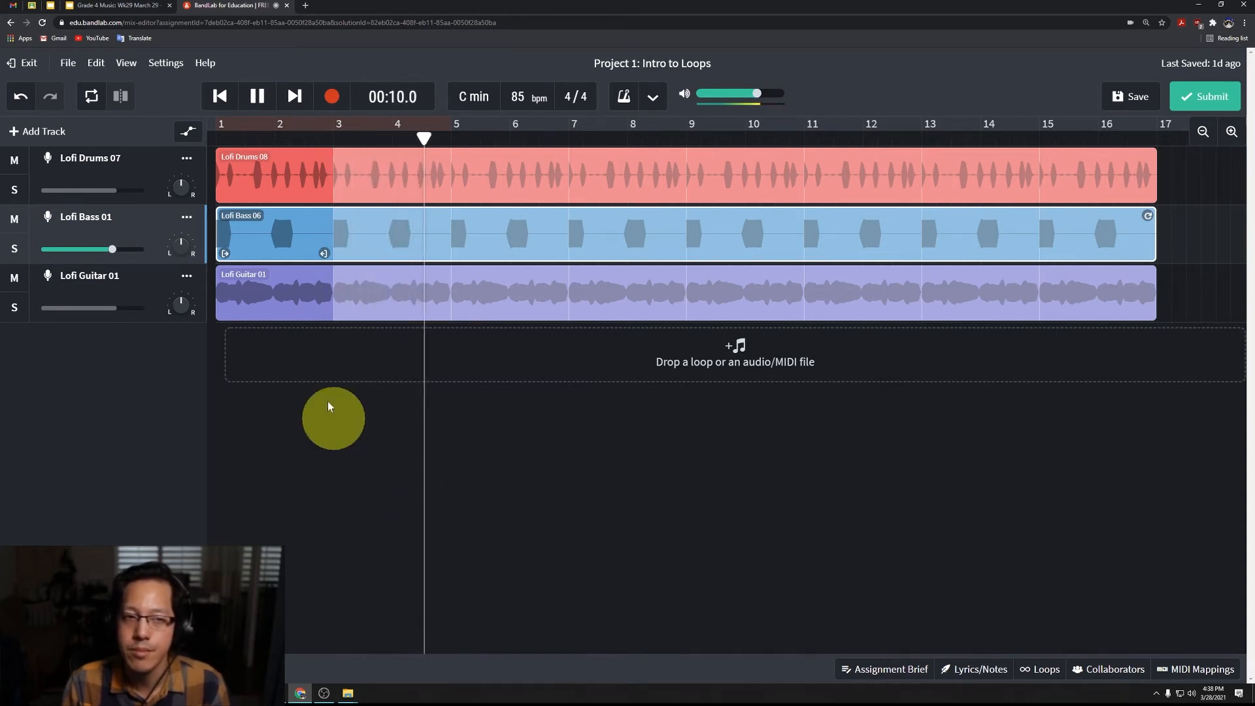
pyautogui.click(258, 98)
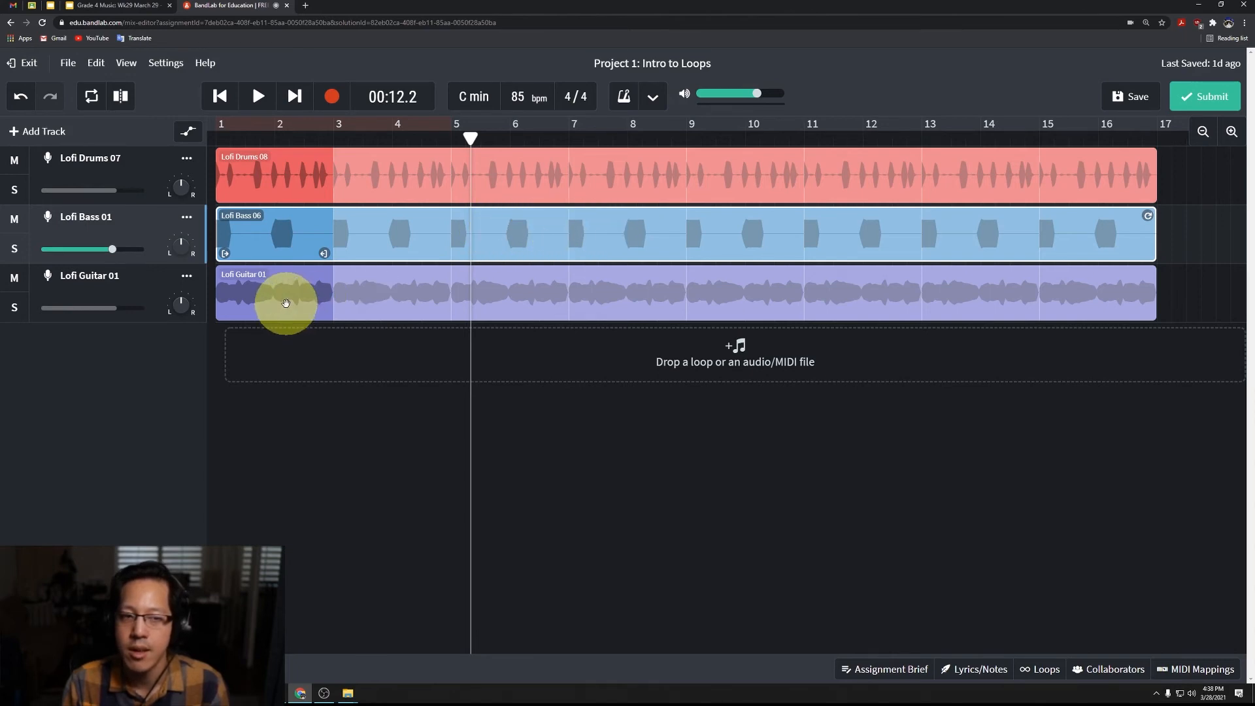
# Delete the Lofi Guitar 01 region from the guitar track.
pyautogui.click(286, 303)
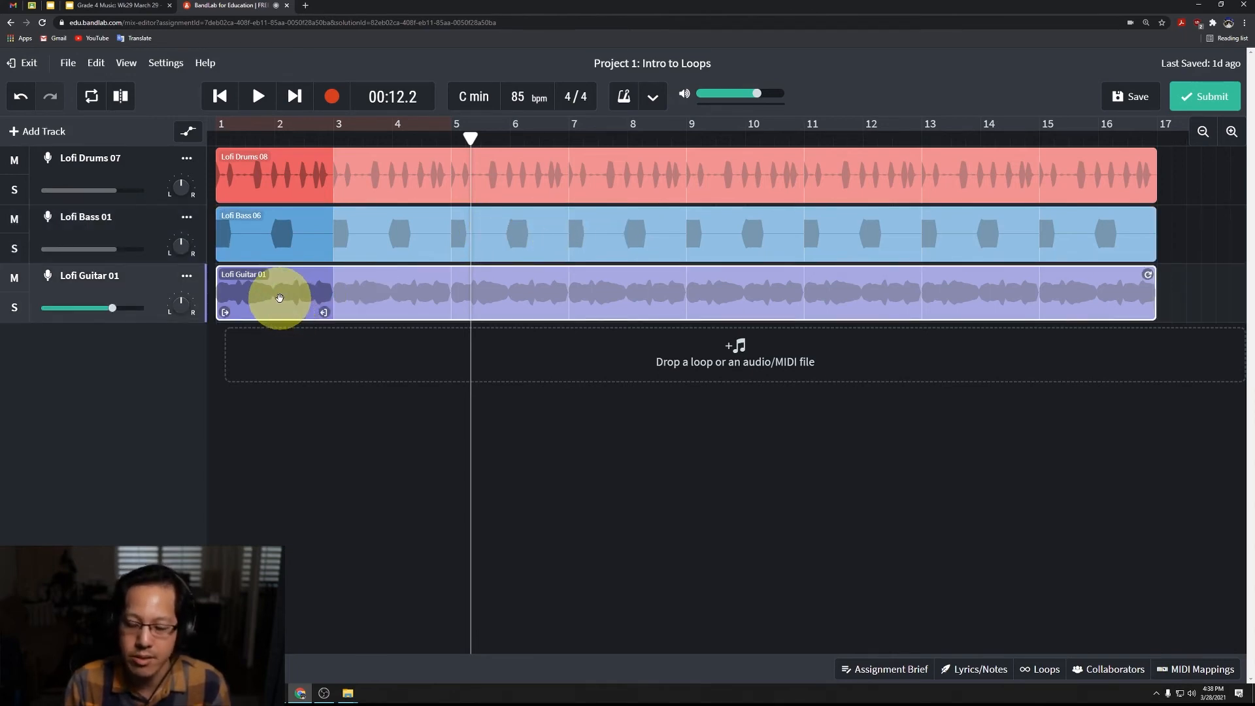
pyautogui.press('Delete')
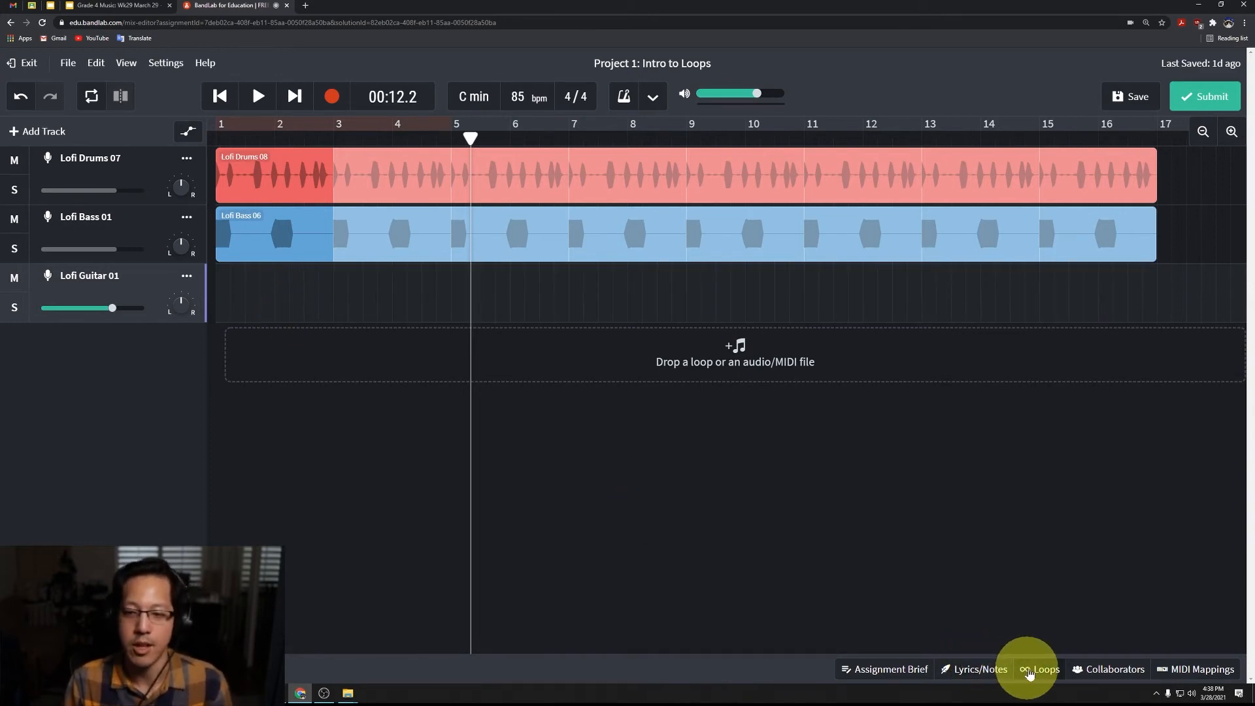
# Add the Lofi Guitar 10 loop at measure 1 of the guitar track and extend it to about the end of measure 16.
pyautogui.click(1029, 674)
pyautogui.scroll(-15, 1031, 503)
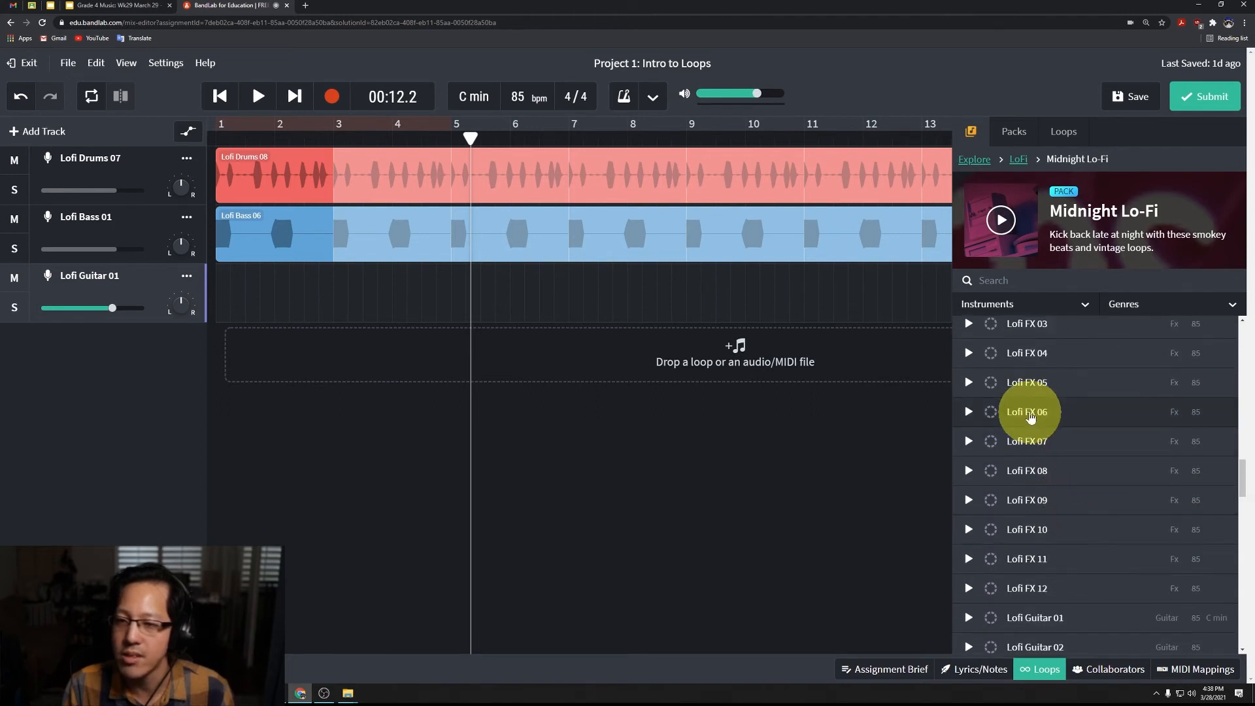
pyautogui.scroll(-10, 1023, 425)
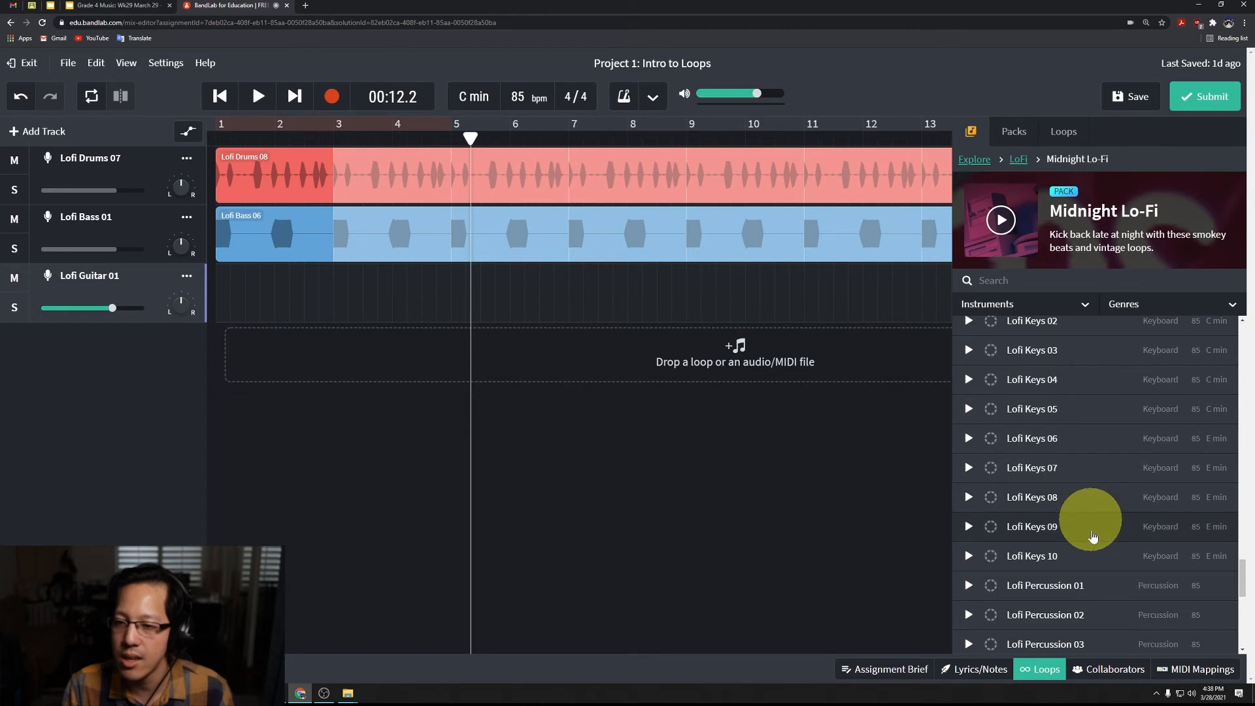
pyautogui.scroll(-3, 1087, 513)
pyautogui.scroll(8, 1067, 526)
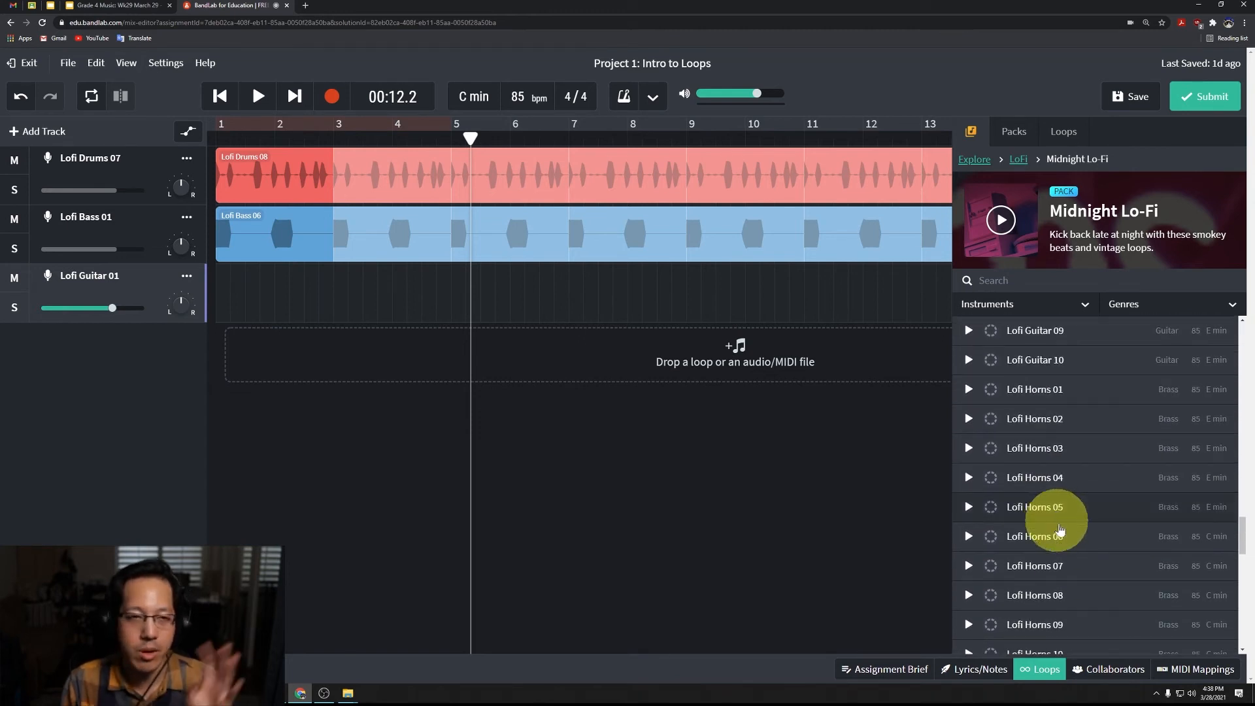
pyautogui.scroll(2, 1067, 510)
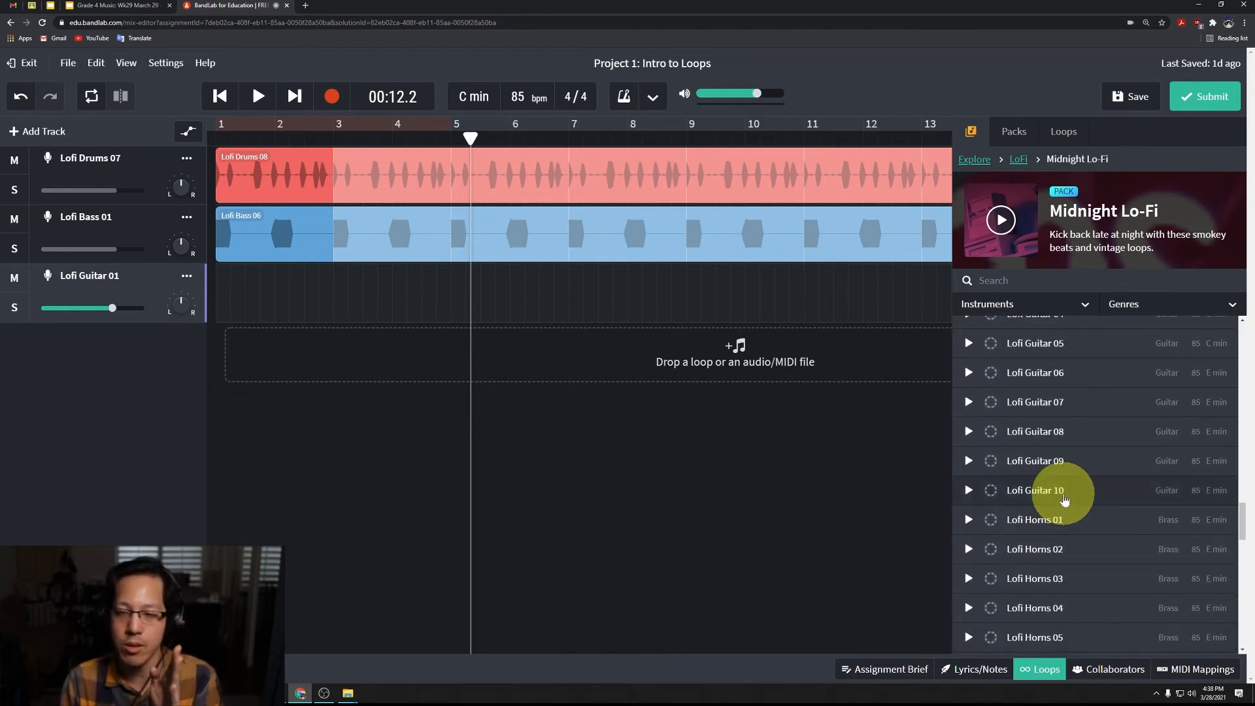
pyautogui.scroll(3, 1064, 500)
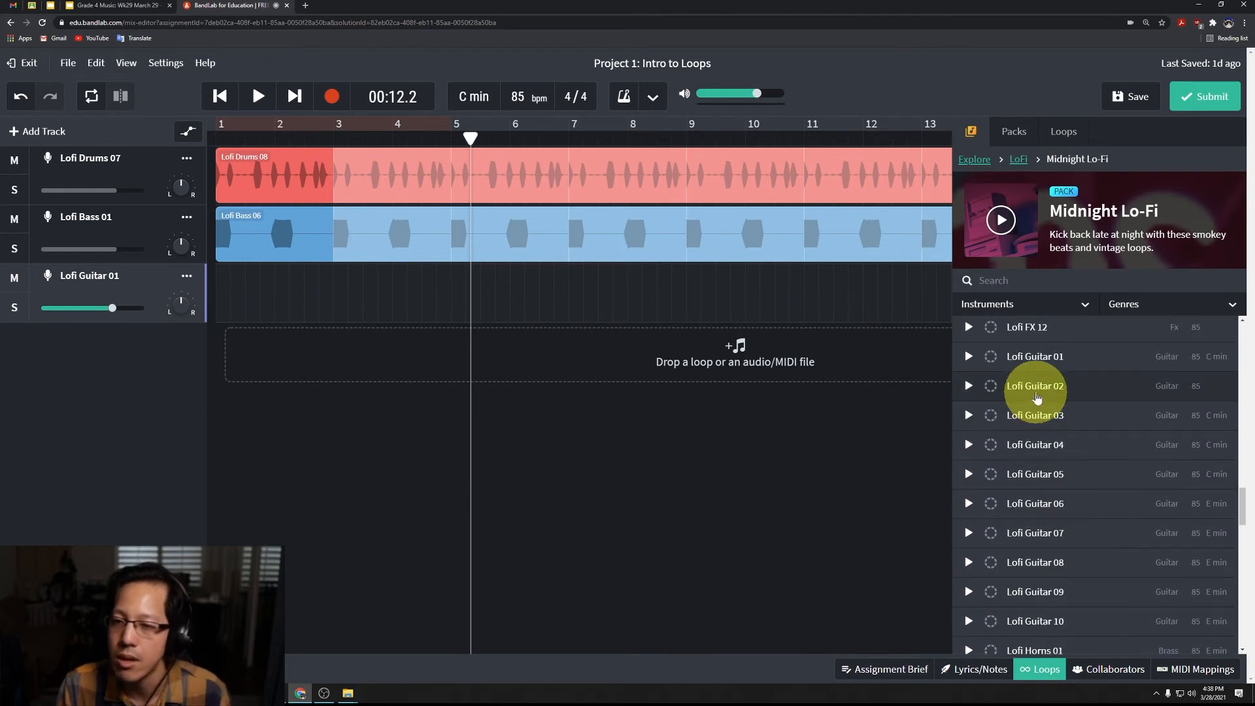
pyautogui.scroll(-2, 1059, 503)
pyautogui.moveTo(1144, 498); pyautogui.dragTo(222, 299)
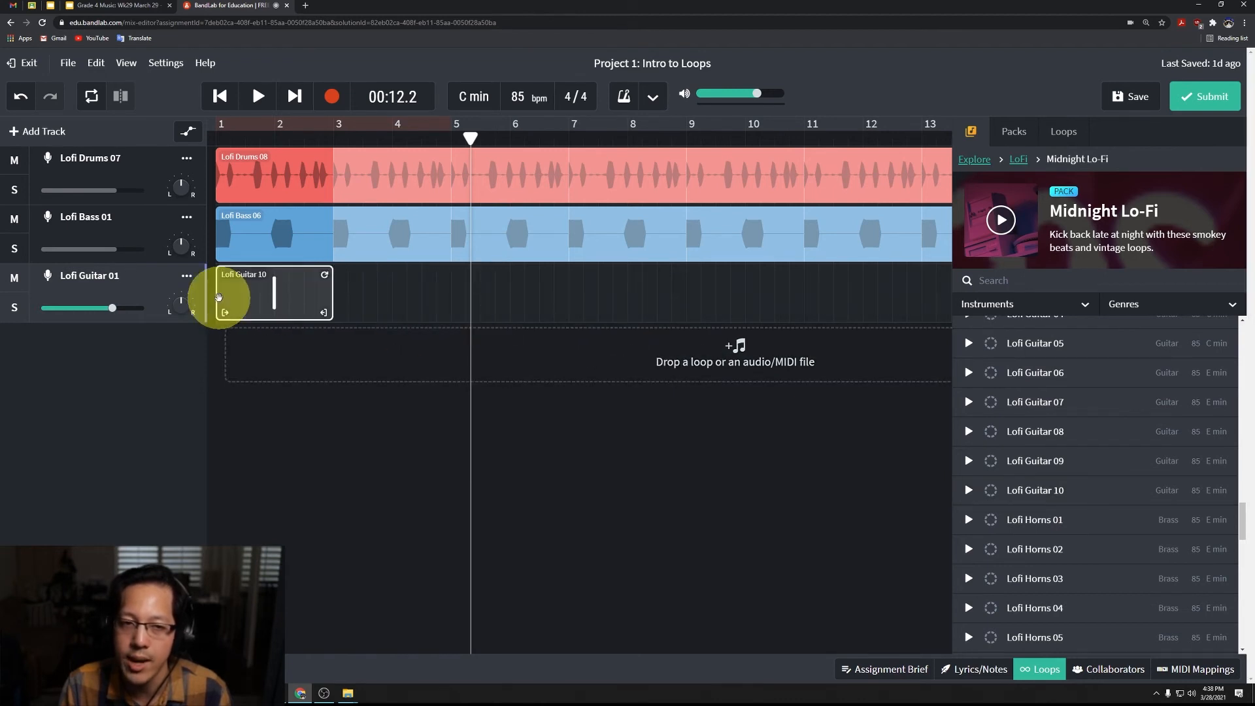
pyautogui.click(1039, 669)
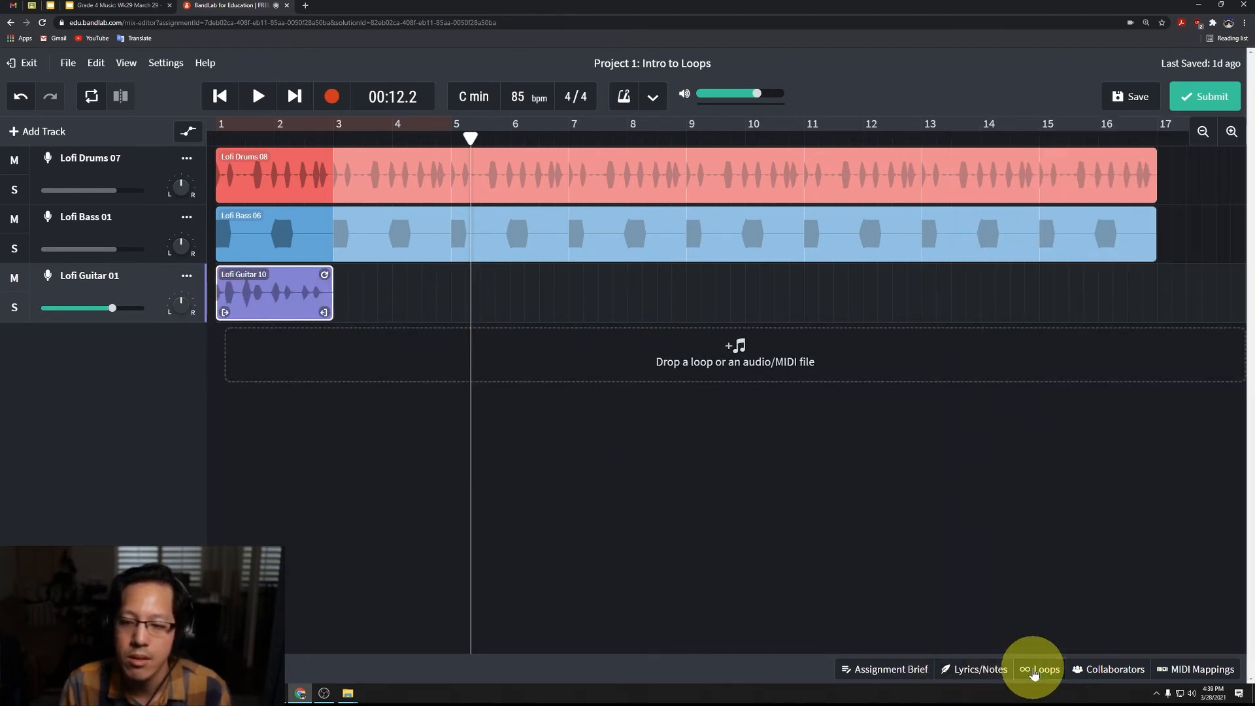
pyautogui.moveTo(325, 274); pyautogui.dragTo(1158, 274)
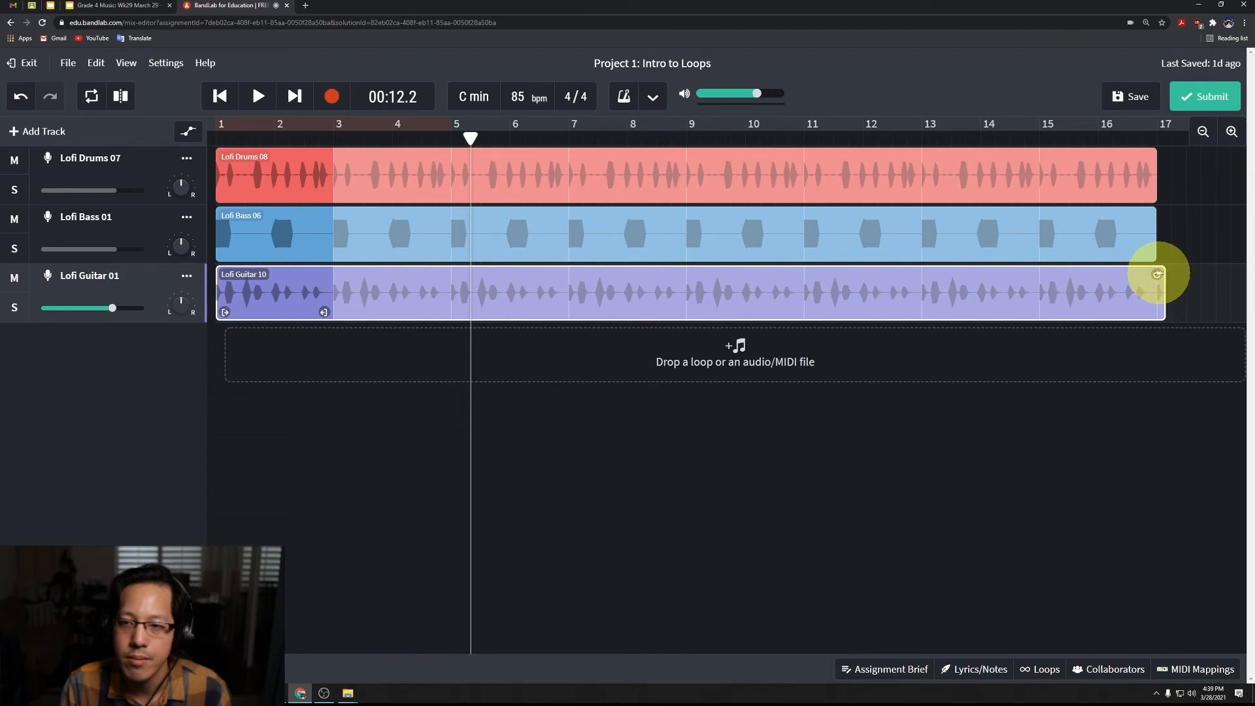
# Play the full arrangement from the beginning, pausing briefly in measure 3 and stopping shortly after measure 7 starts.
pyautogui.click(229, 94)
pyautogui.click(216, 96)
pyautogui.click(255, 96)
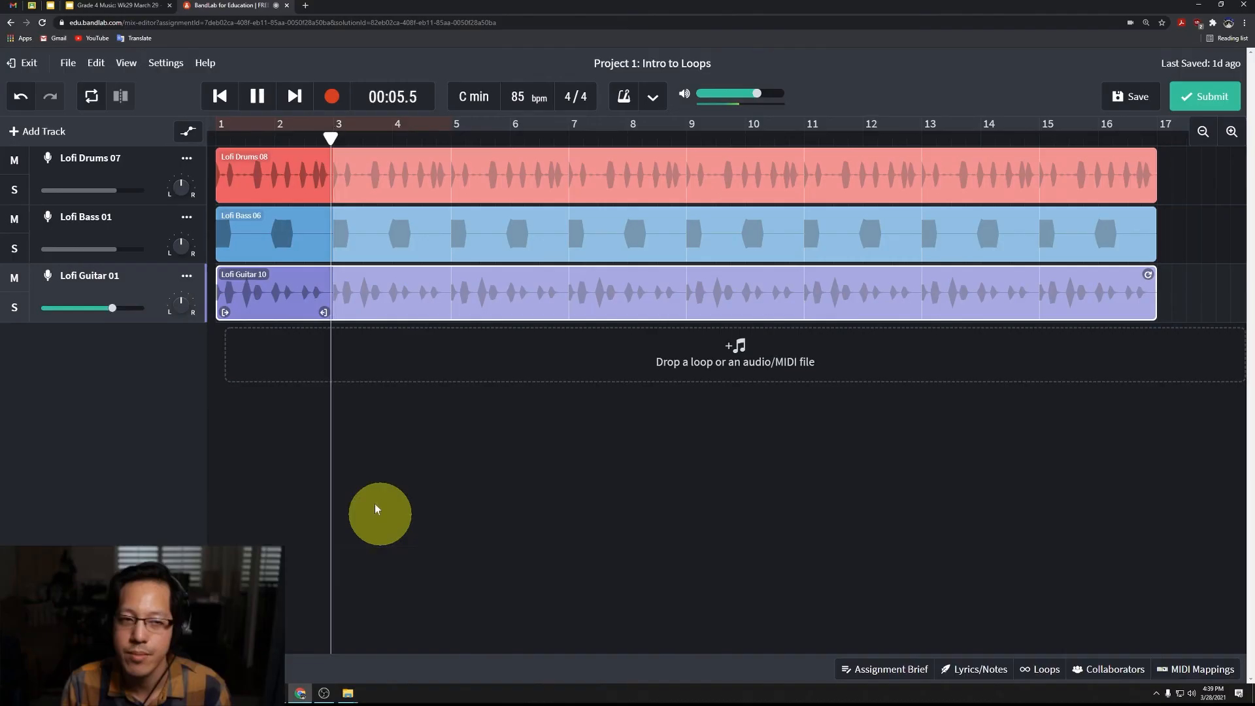
pyautogui.click(259, 98)
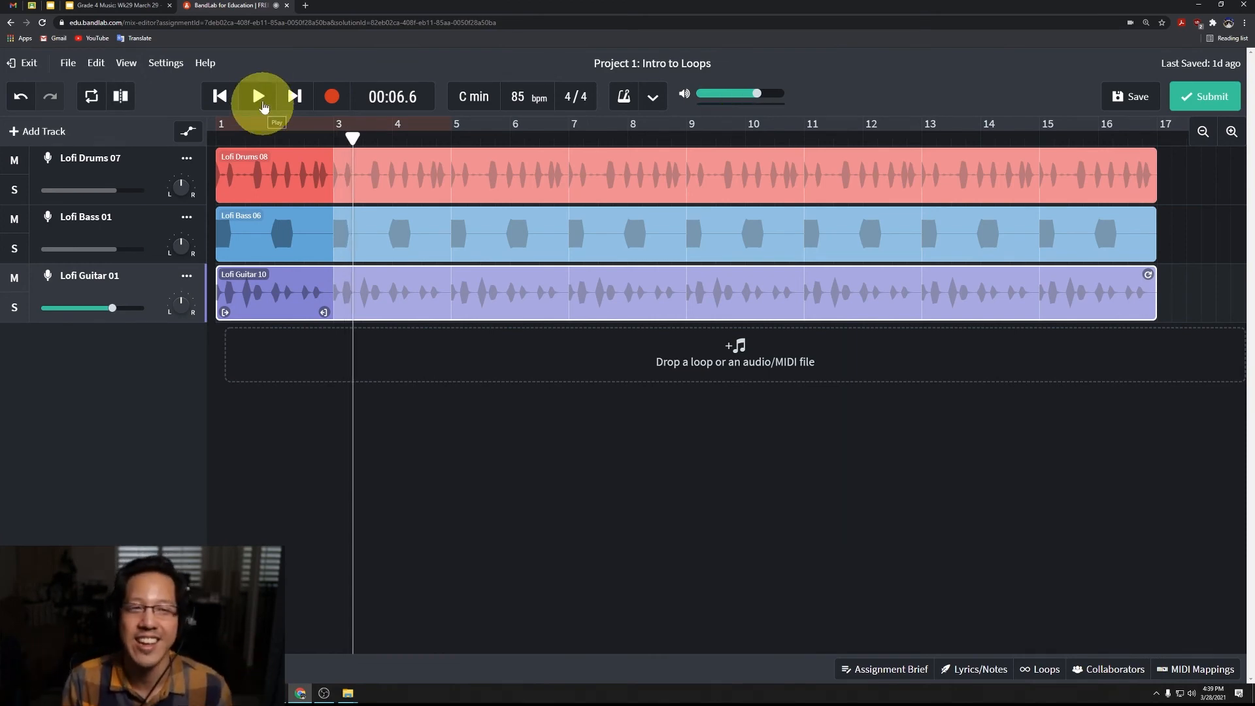
pyautogui.click(263, 105)
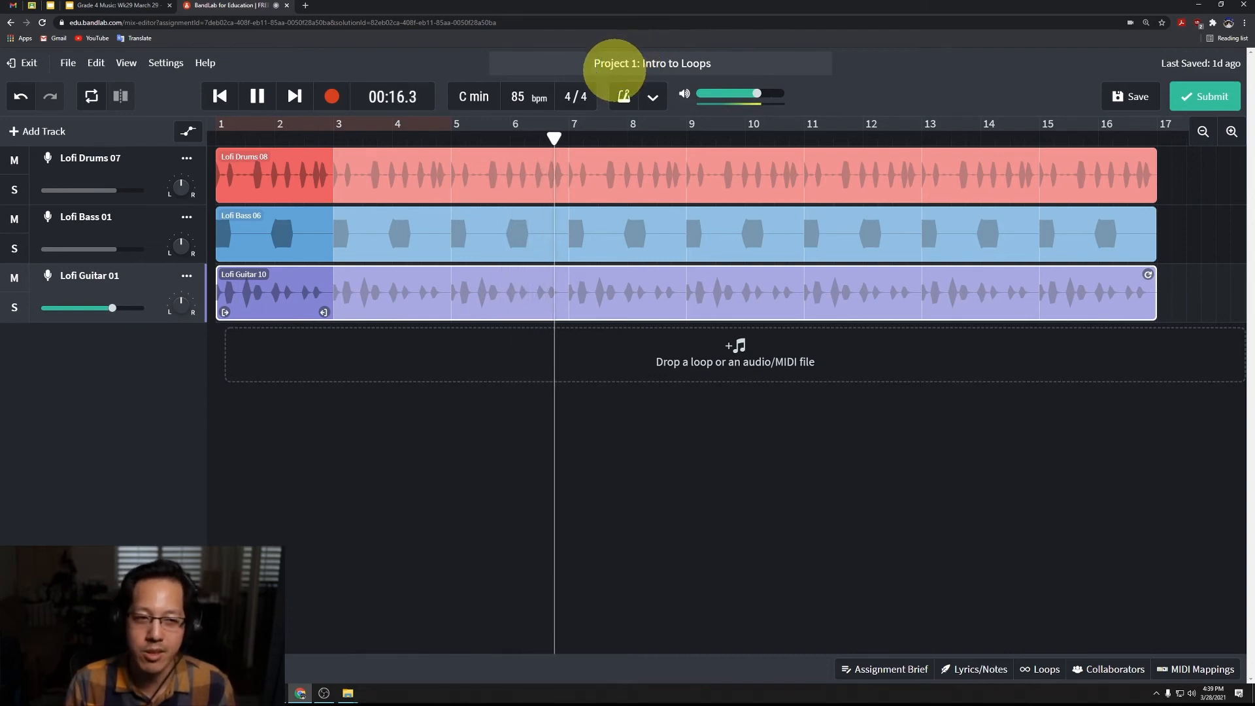
pyautogui.click(257, 96)
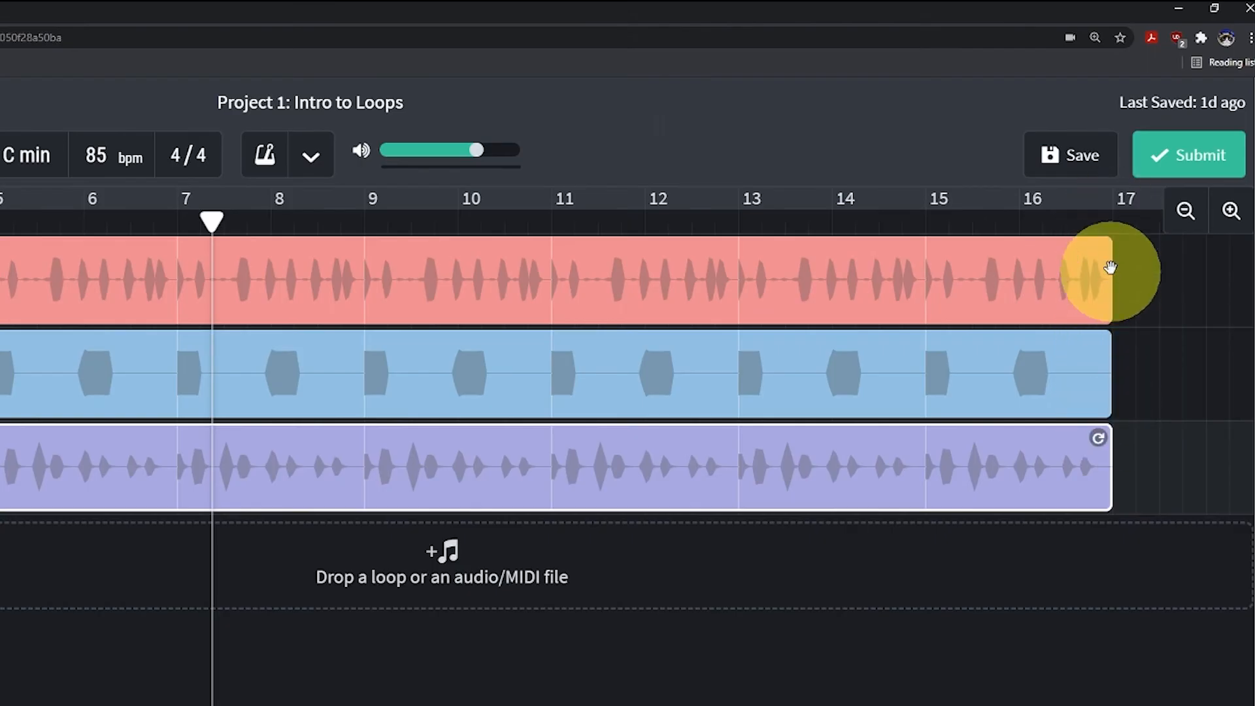
# Shorten the drum region to the start of measure 16 and extend it back to the end of measure 16.
pyautogui.moveTo(1110, 269); pyautogui.dragTo(996, 273)
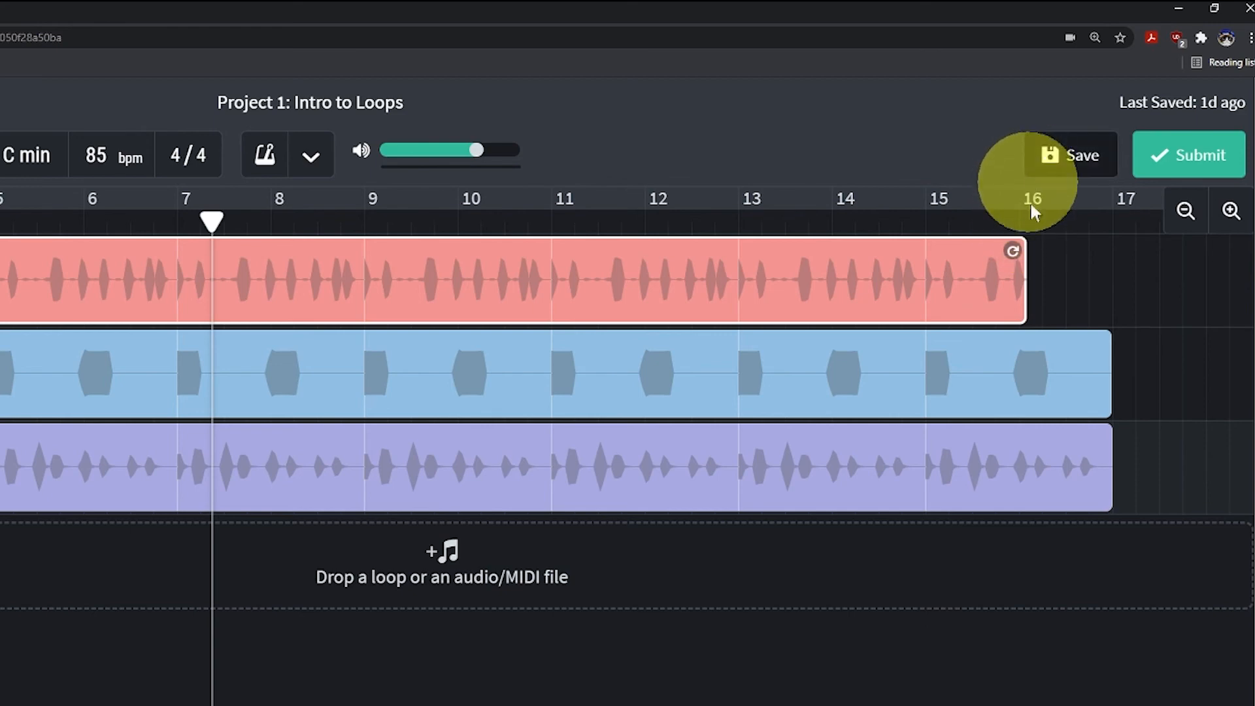
pyautogui.moveTo(1014, 246); pyautogui.dragTo(1087, 247)
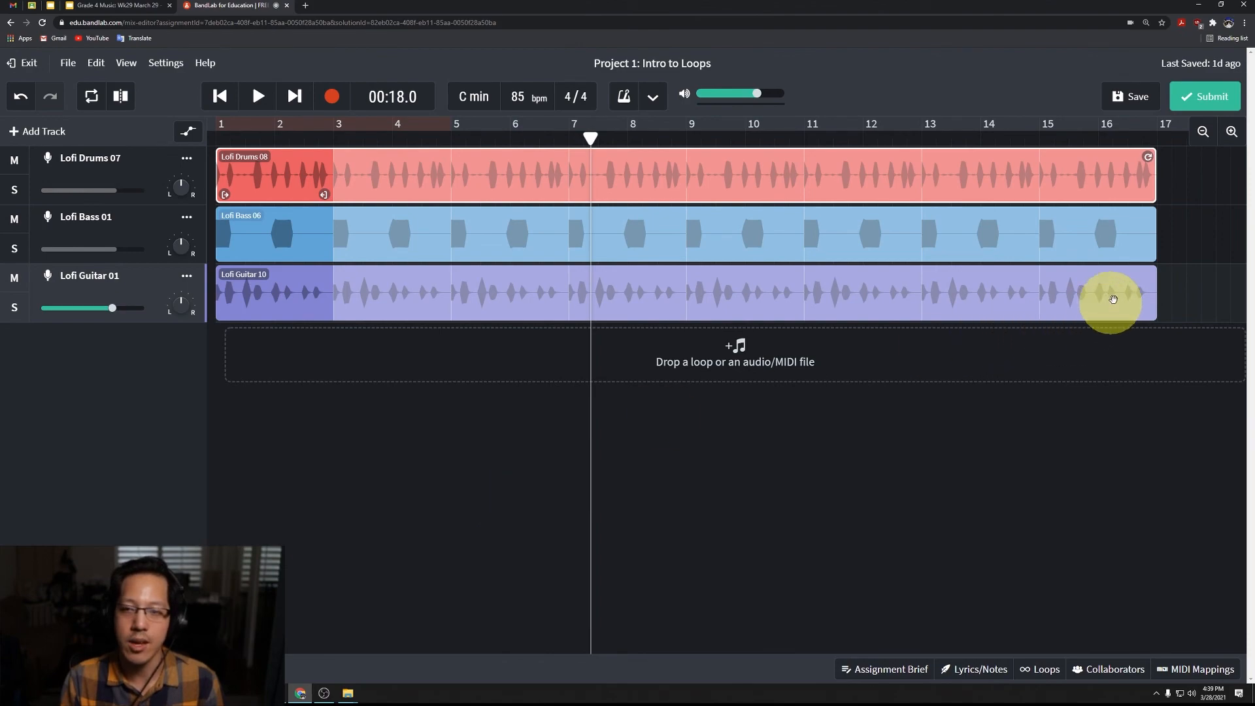
# Try a single pass of the Lofi Guitar 10 loop at measure 7, restoring it to measures 1 through 16.
pyautogui.moveTo(1114, 283); pyautogui.dragTo(642, 339)
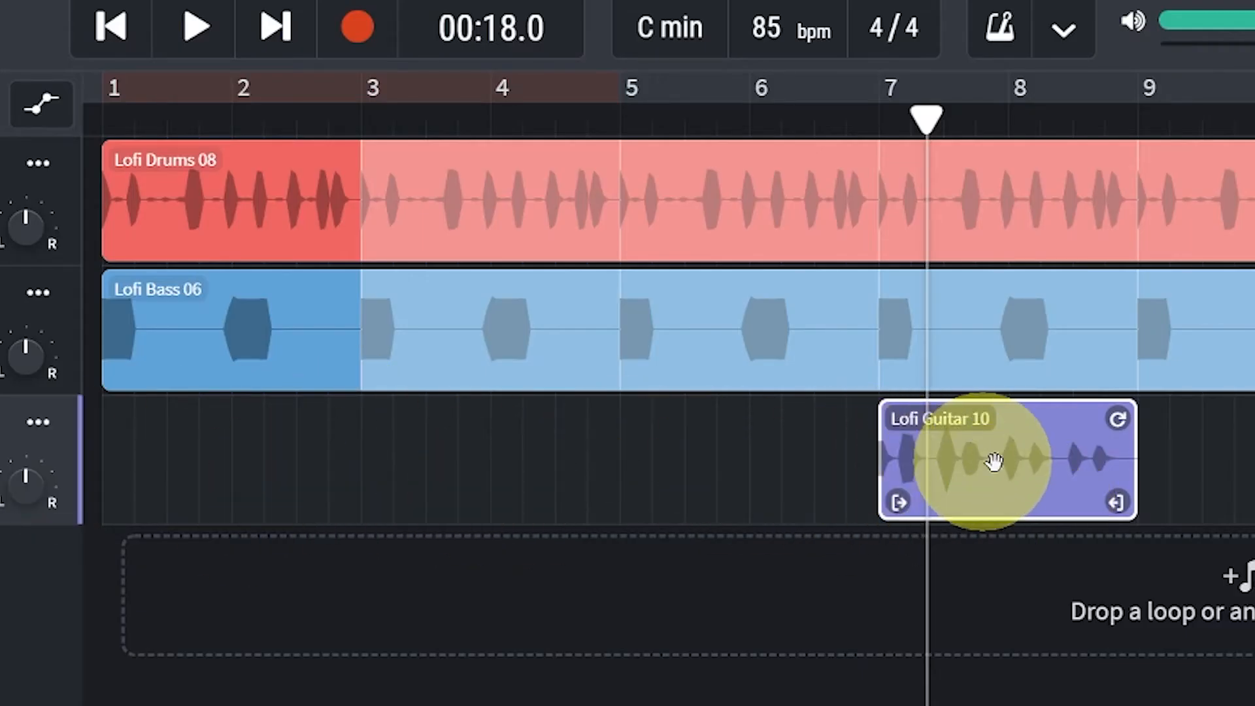
pyautogui.moveTo(998, 477); pyautogui.dragTo(224, 485)
pyautogui.moveTo(323, 275); pyautogui.dragTo(1144, 295)
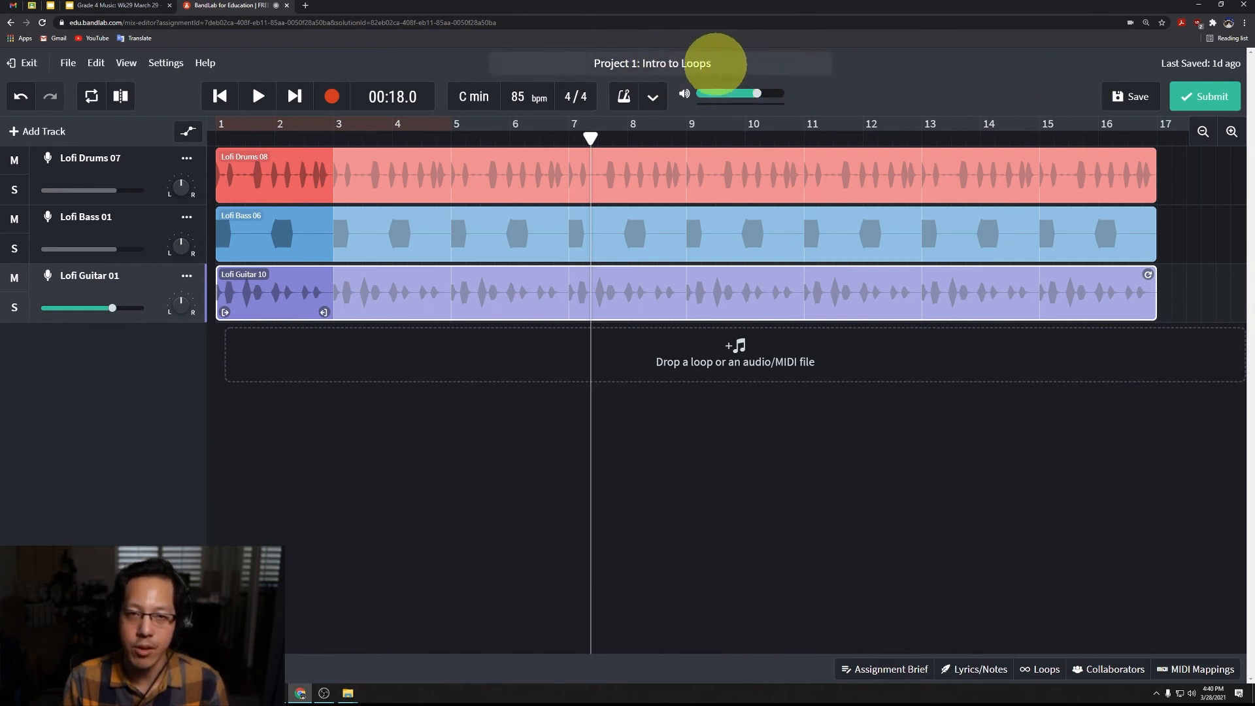
pyautogui.moveTo(714, 63); pyautogui.dragTo(583, 63)
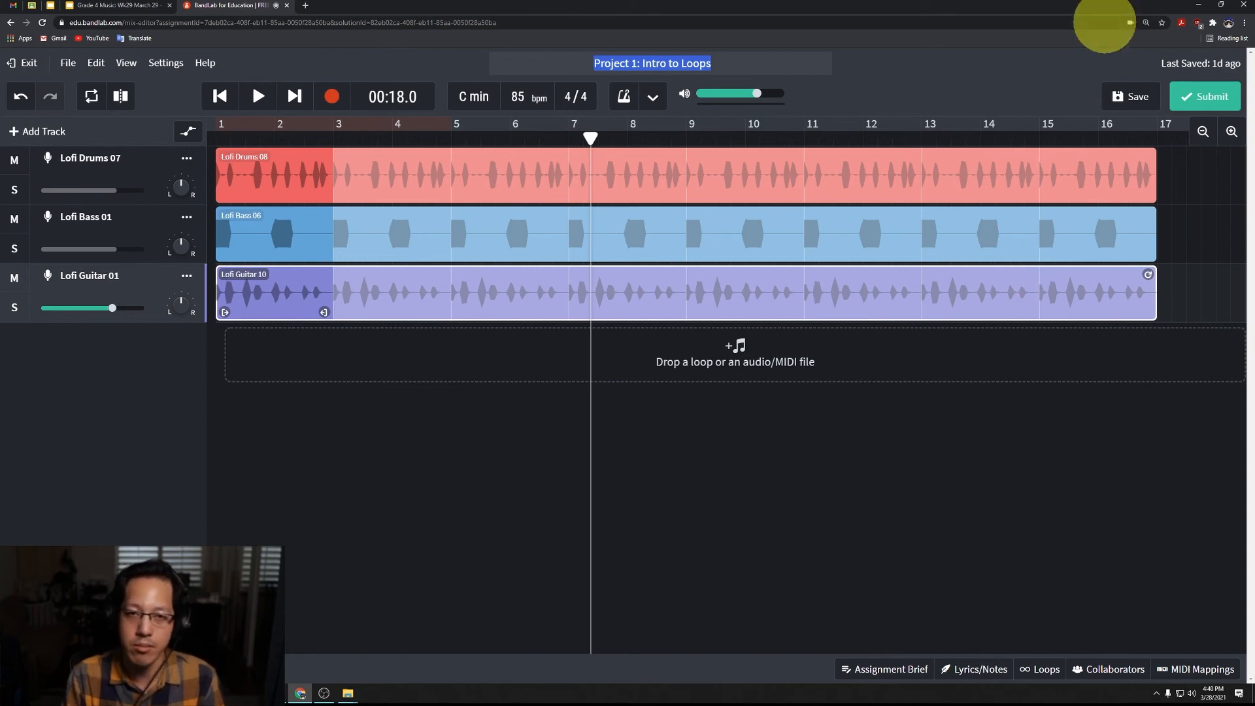
pyautogui.moveTo(743, 66); pyautogui.dragTo(592, 63)
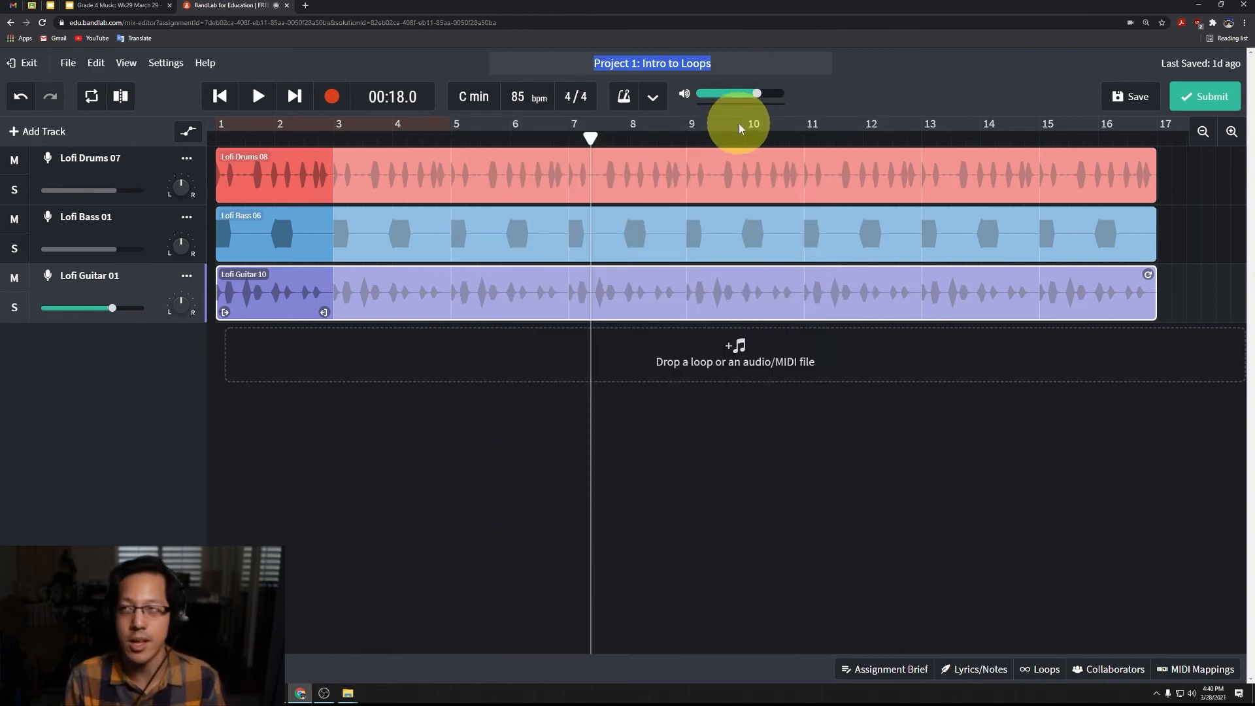
pyautogui.click(838, 91)
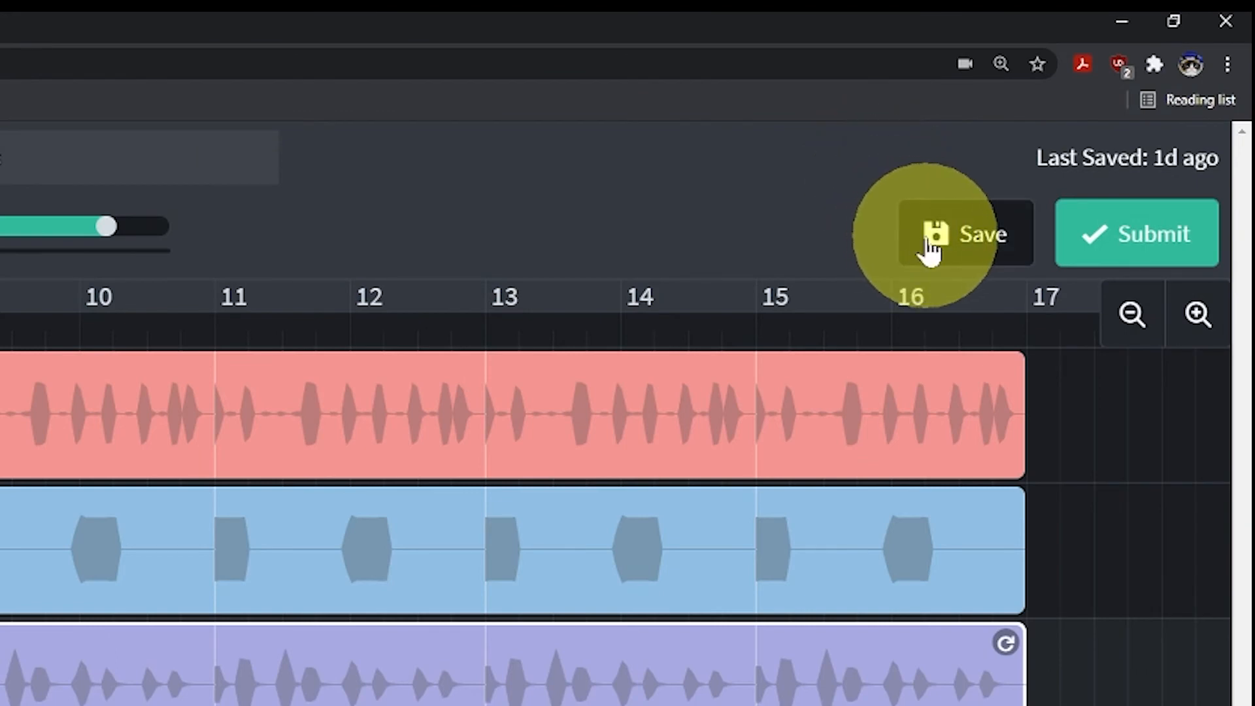
# Save the project and submit the assignment solution with the description "I hope you like it".
pyautogui.click(1114, 98)
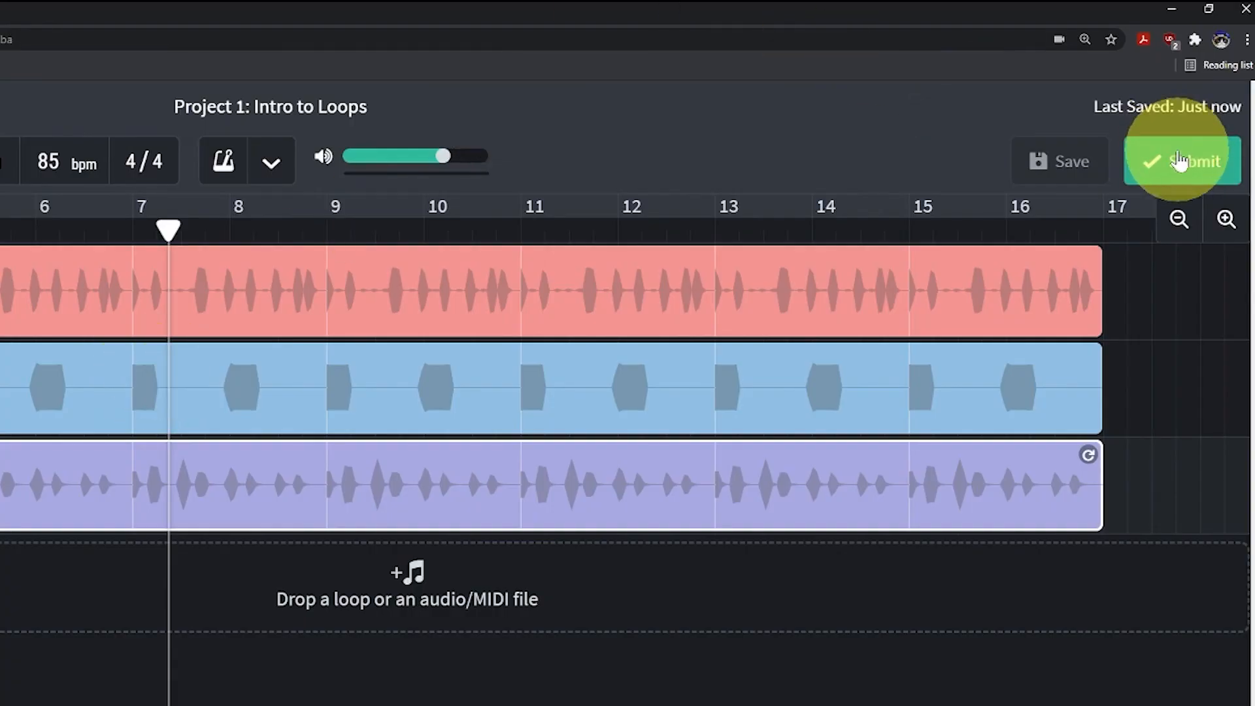
pyautogui.click(1160, 160)
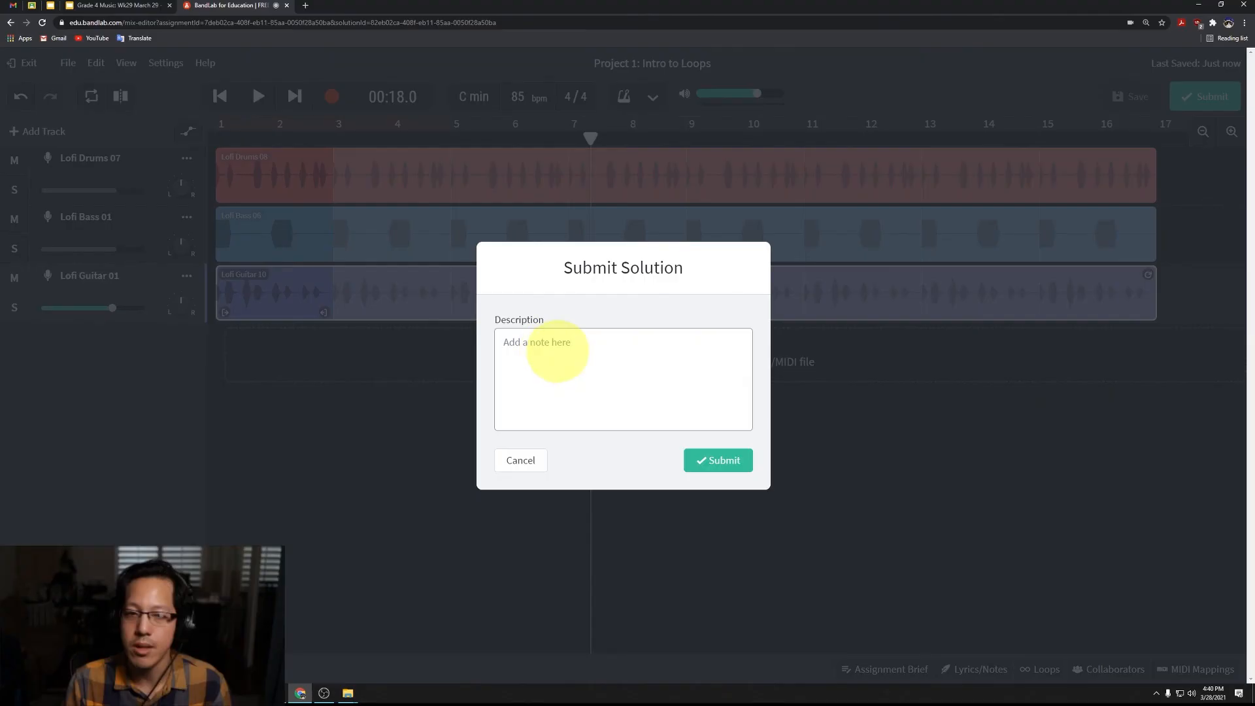
pyautogui.click(131, 585)
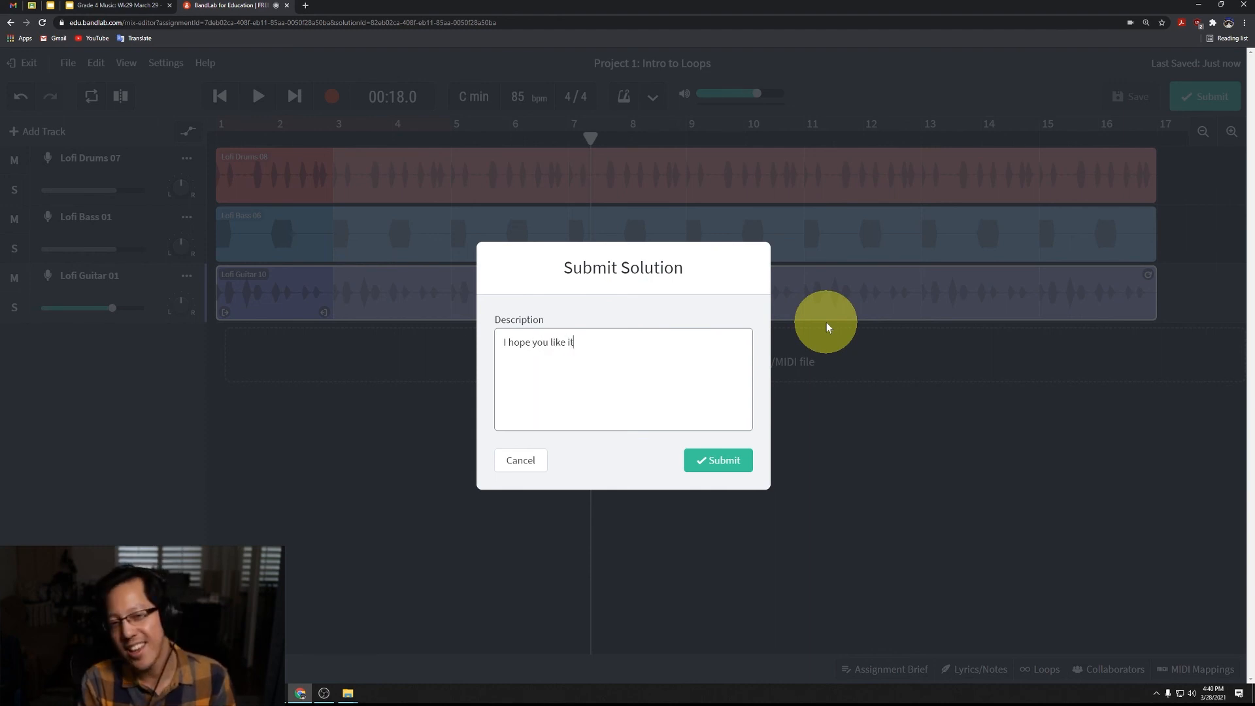
pyautogui.click(739, 458)
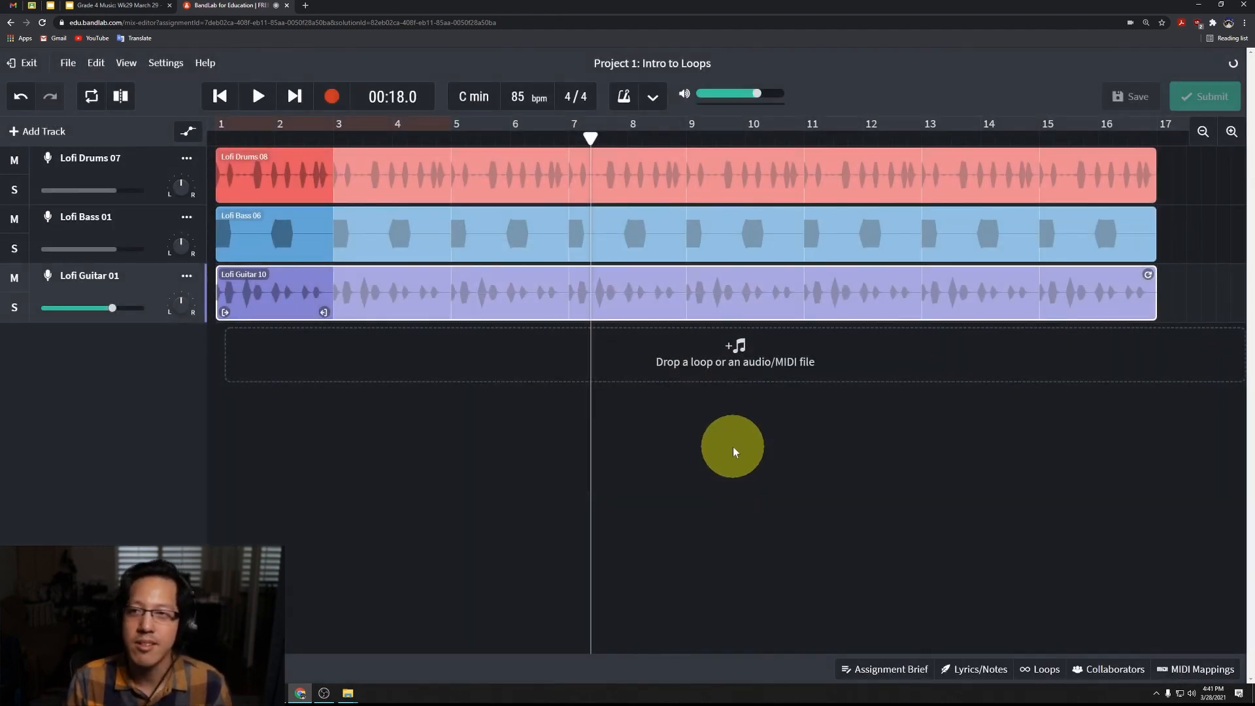